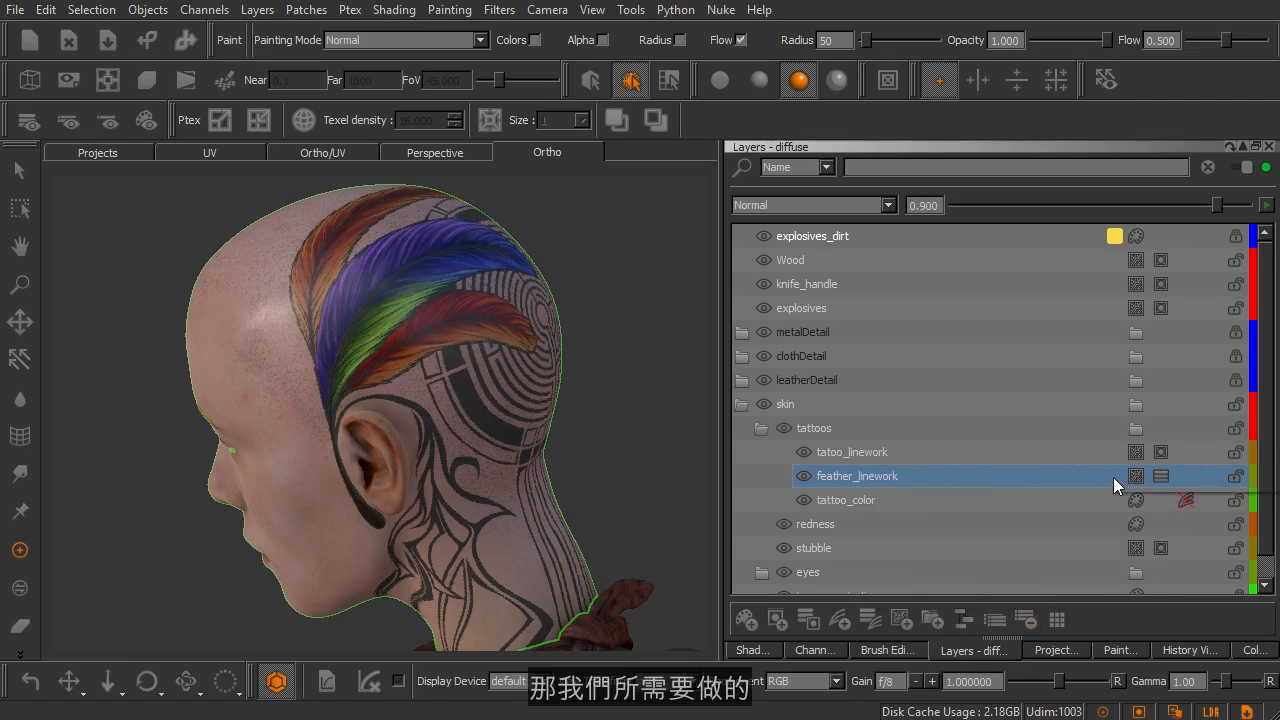
Flatten the mask stack of the feather_linework layer
{"action": "right_click", "coordinate": [1113, 477]}
{"action": "mouse_move", "coordinate": [1117, 374]}
{"action": "mouse_move", "coordinate": [1150, 265]}
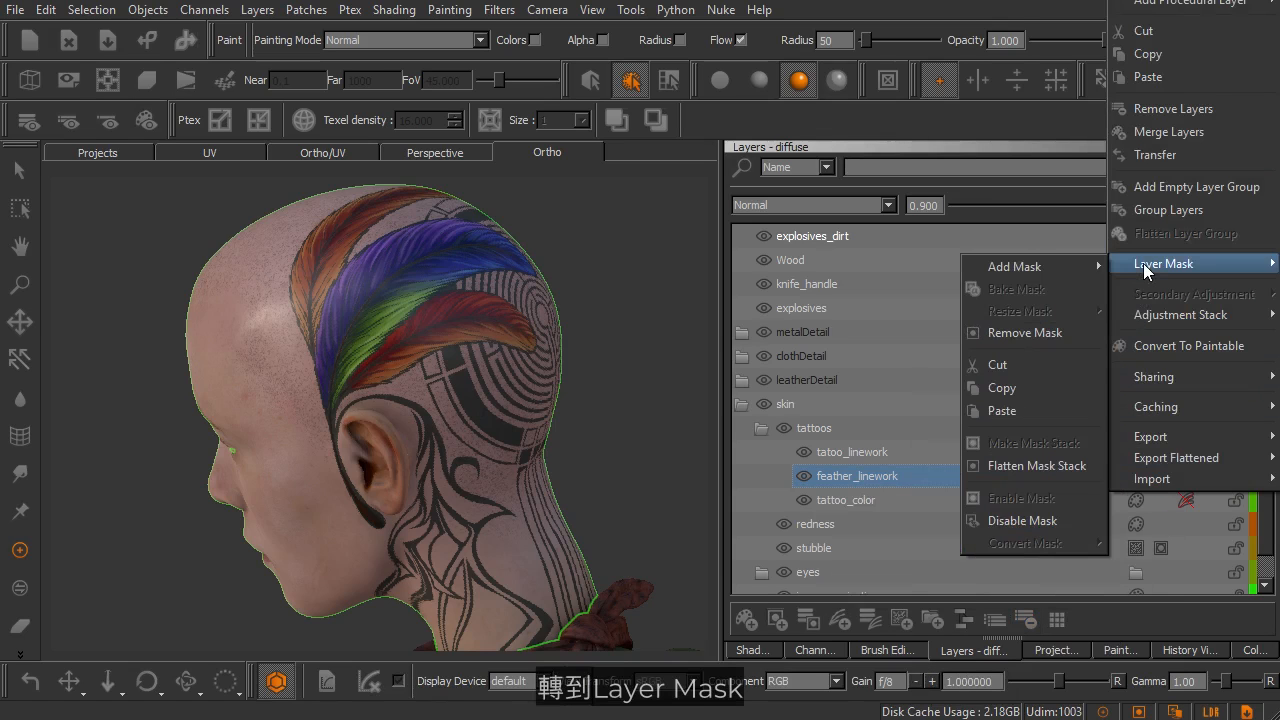
{"action": "left_click", "coordinate": [1021, 464]}
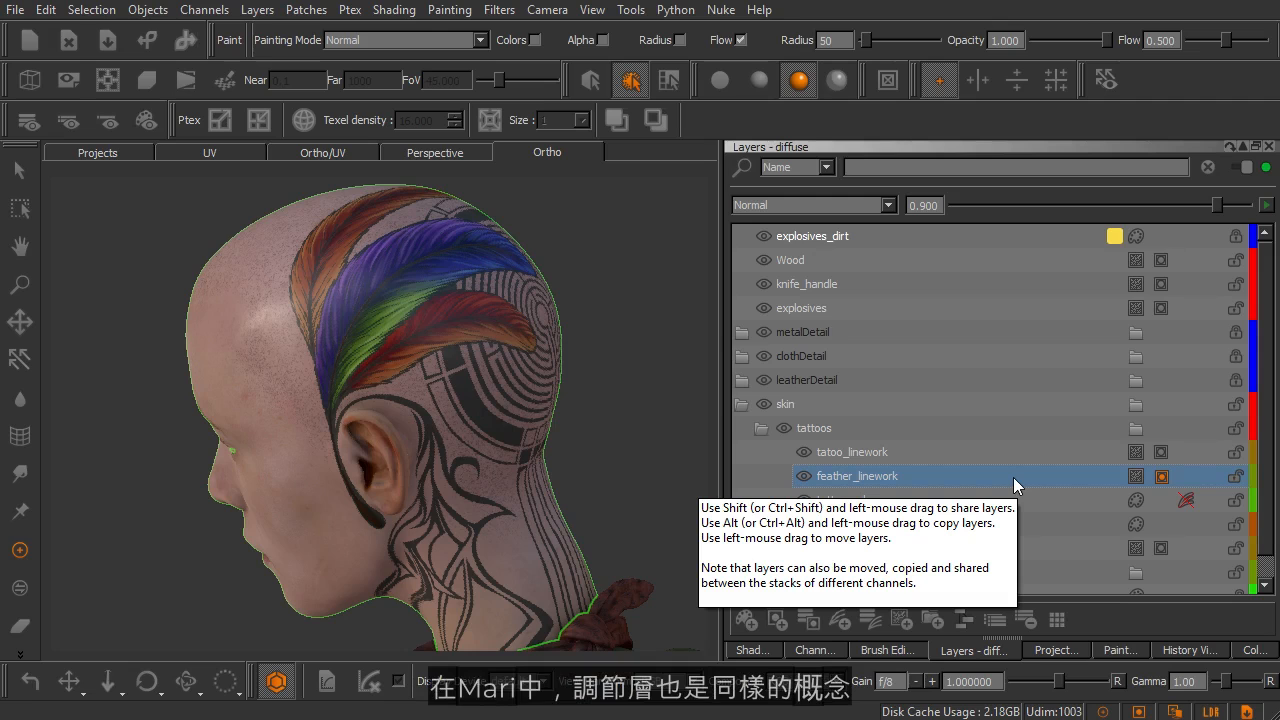
Add a Luminosity adjustment layer above tatoo_linework in the tattoos group
{"action": "left_click", "coordinate": [939, 453]}
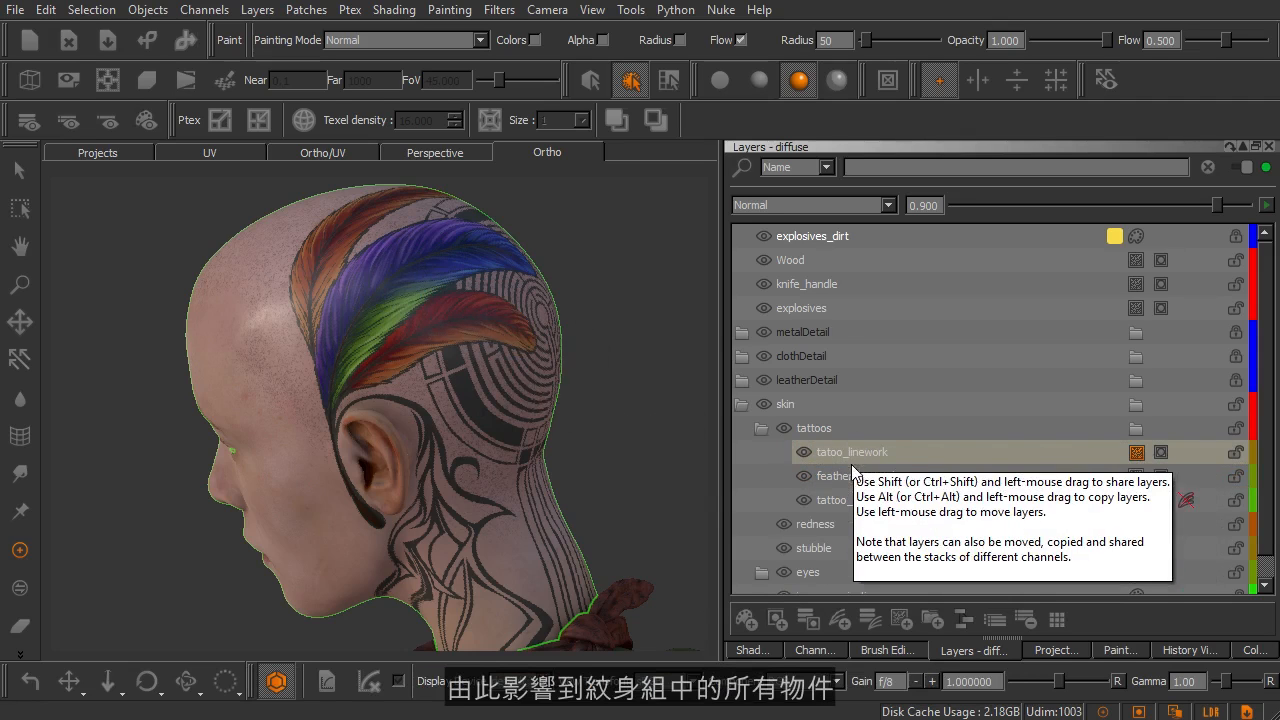
{"action": "left_click", "coordinate": [840, 620]}
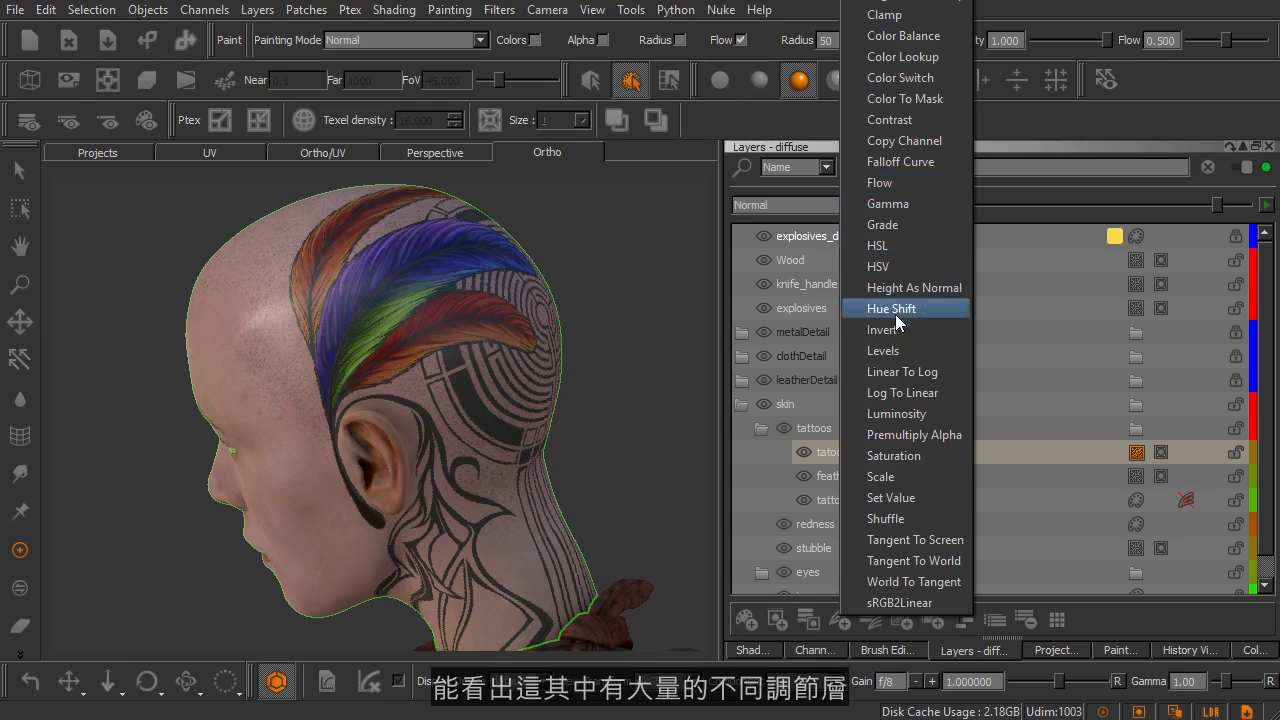
{"action": "left_click", "coordinate": [880, 414]}
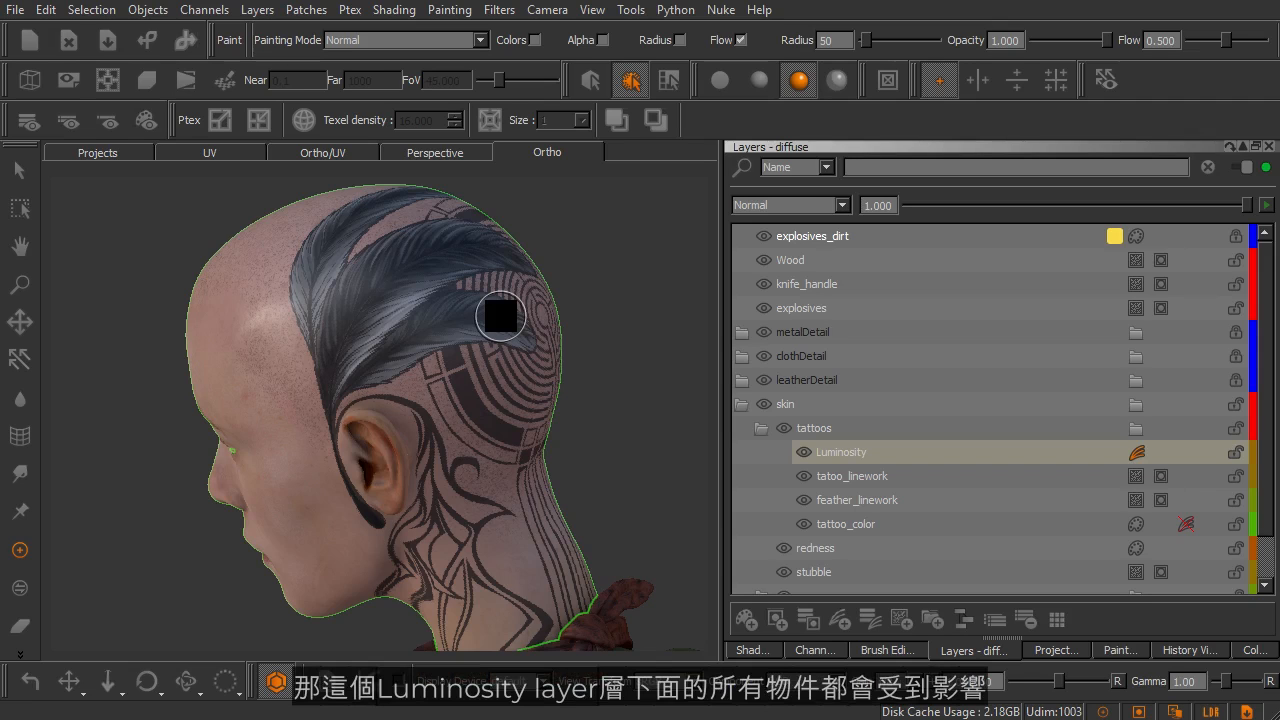
Turn pass-through mode of the tattoos layer group on and back off to compare how far the Luminosity adjustment reaches
{"action": "scroll", "coordinate": [828, 377], "scroll_direction": "down", "scroll_amount": 1}
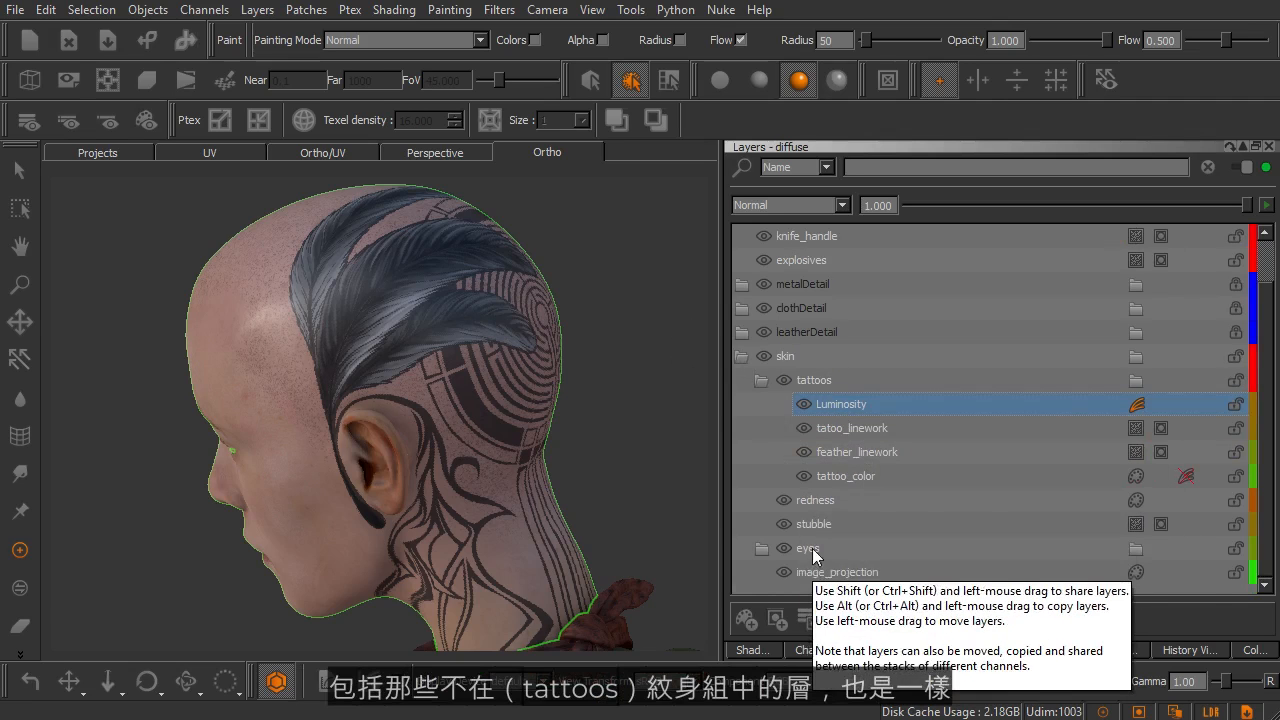
{"action": "left_click", "coordinate": [823, 384]}
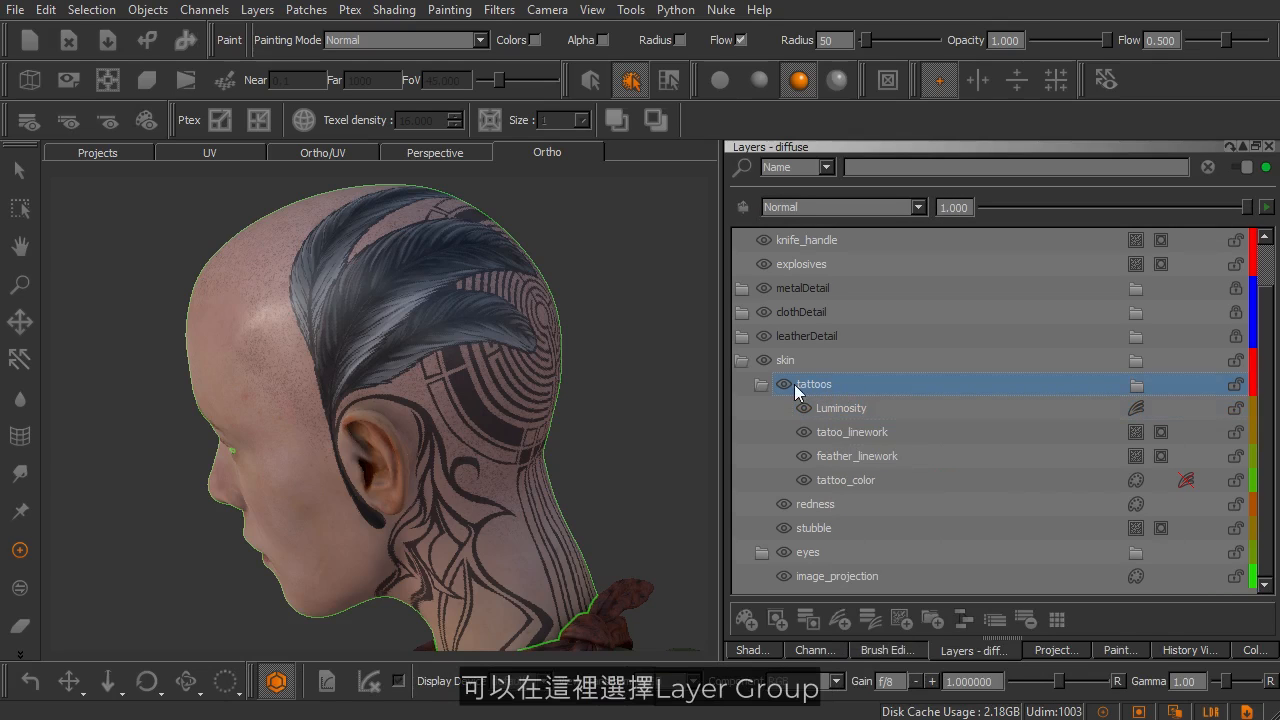
{"action": "left_click", "coordinate": [740, 205]}
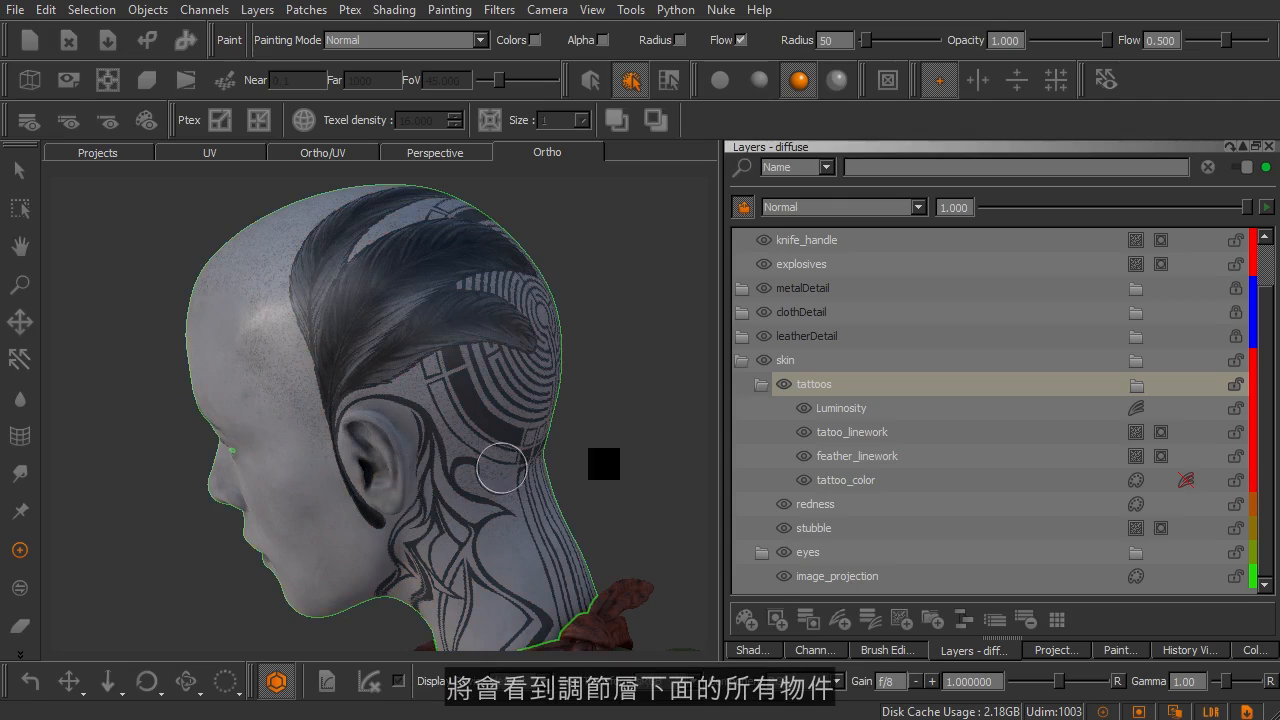
{"action": "left_click", "coordinate": [1254, 385]}
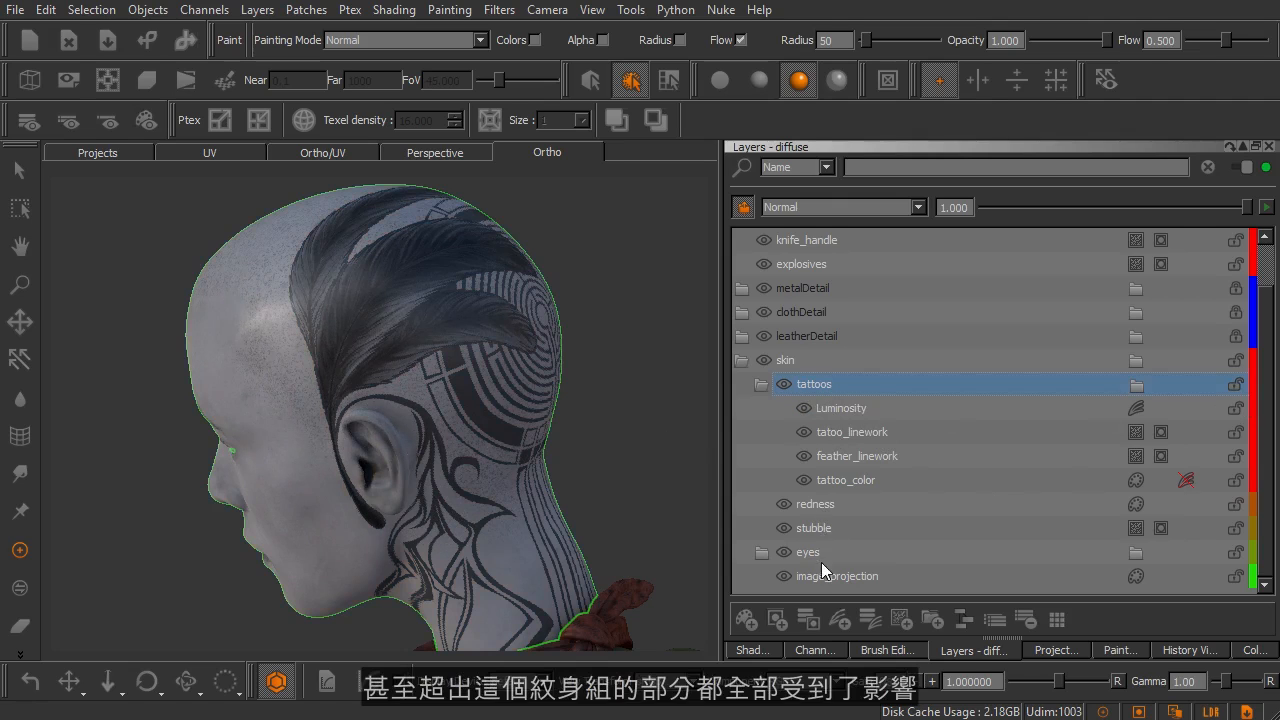
{"action": "left_click", "coordinate": [809, 381]}
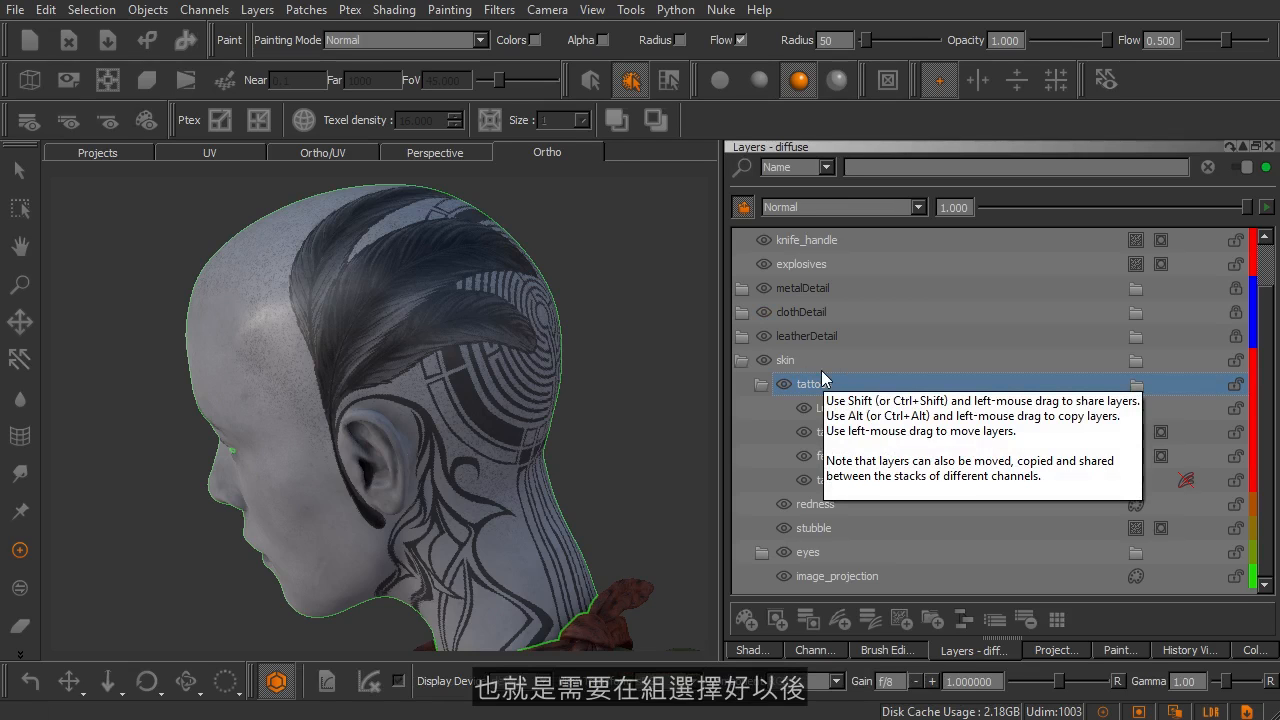
{"action": "left_click", "coordinate": [743, 210]}
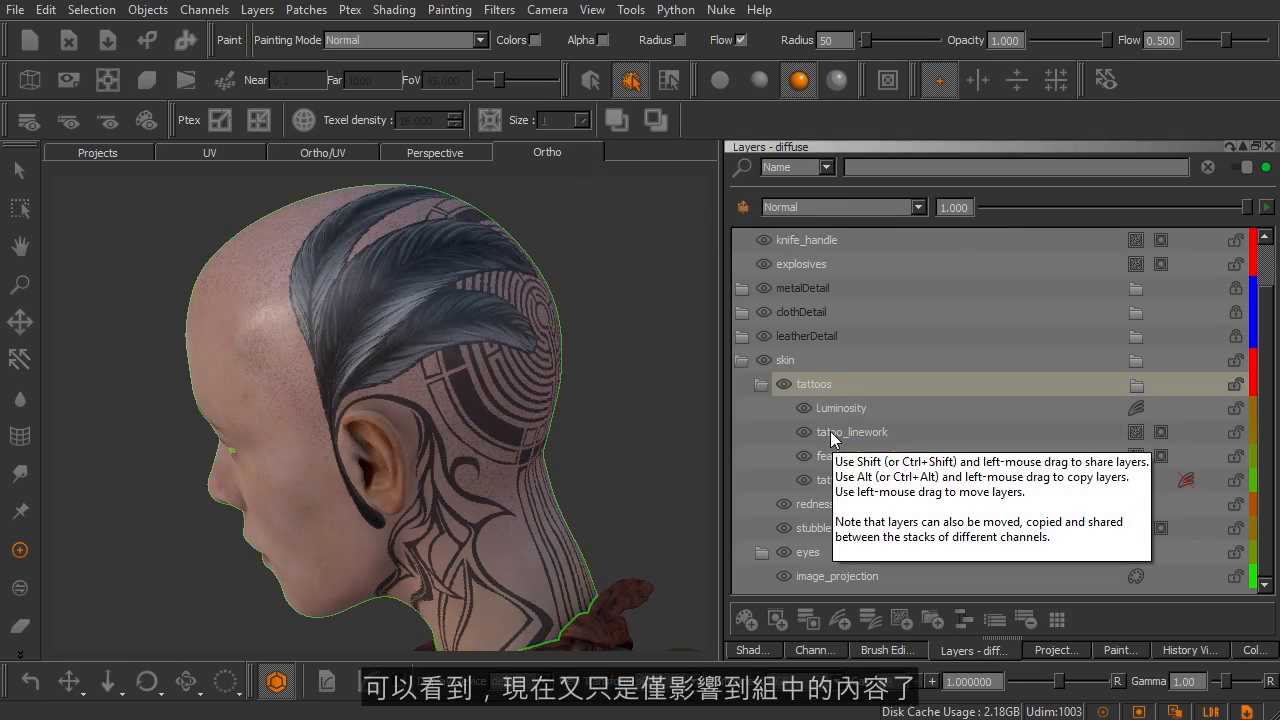
Remove the Luminosity adjustment layer from the tattoos group
{"action": "left_click", "coordinate": [864, 409]}
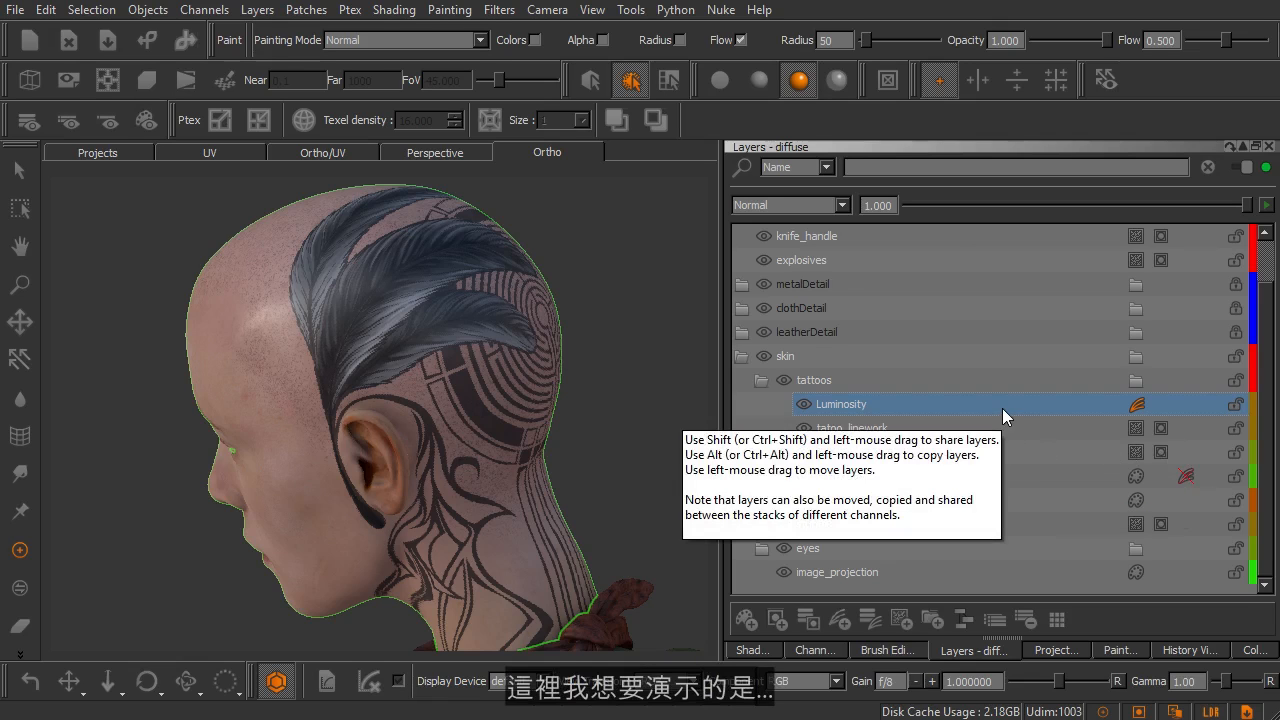
{"action": "left_click", "coordinate": [1024, 617]}
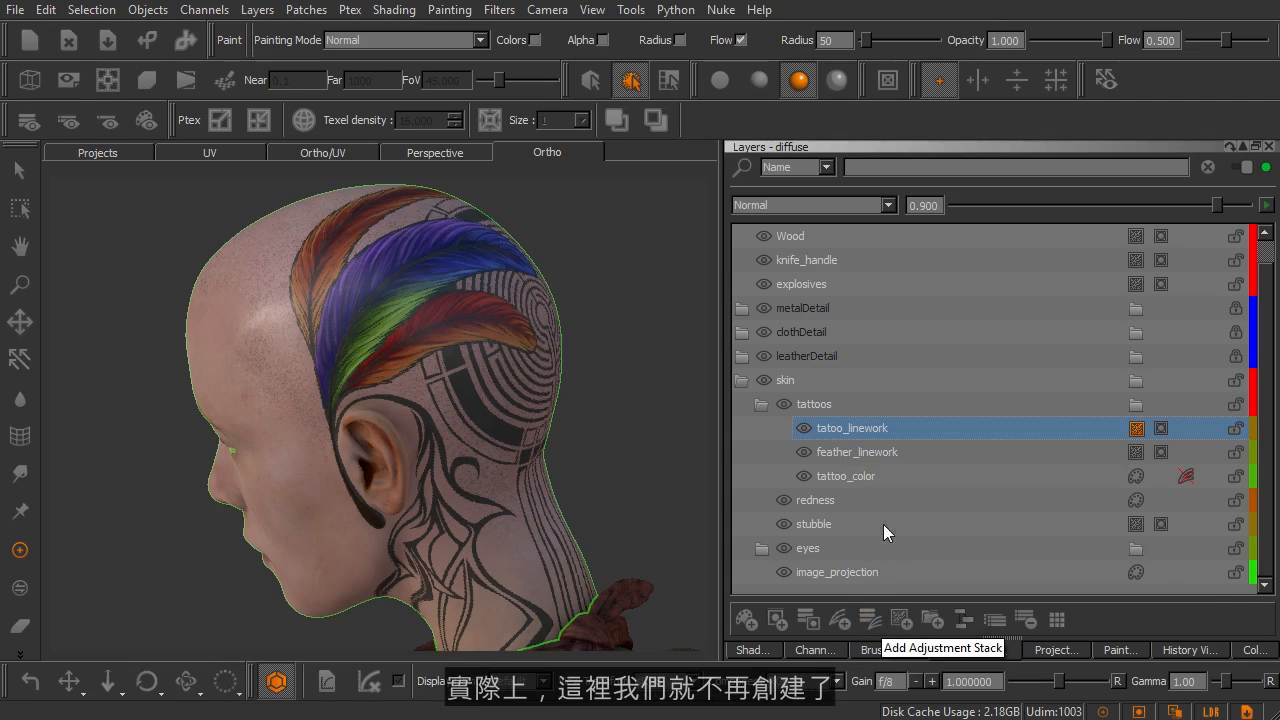
Open the adjustment stack of the tattoo_color layer and inspect its HSV 2 adjustment and the available adjustment types
{"action": "left_click", "coordinate": [895, 488]}
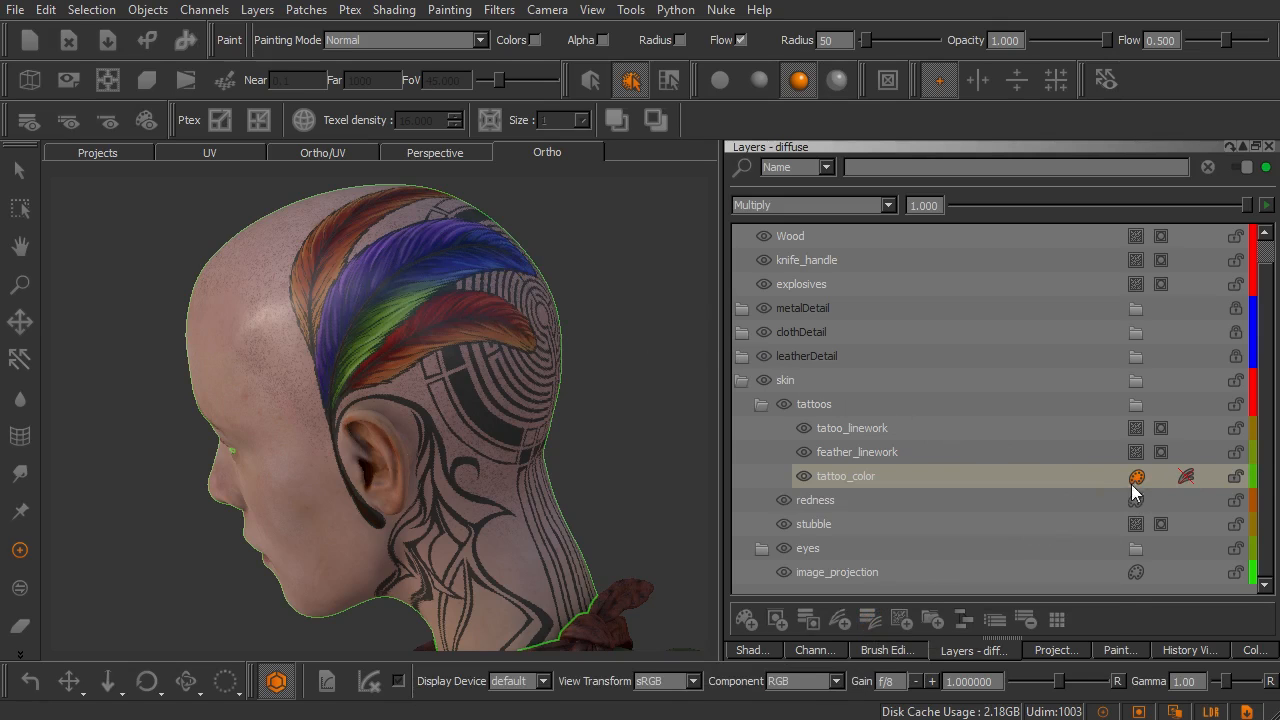
{"action": "left_click", "coordinate": [1183, 480]}
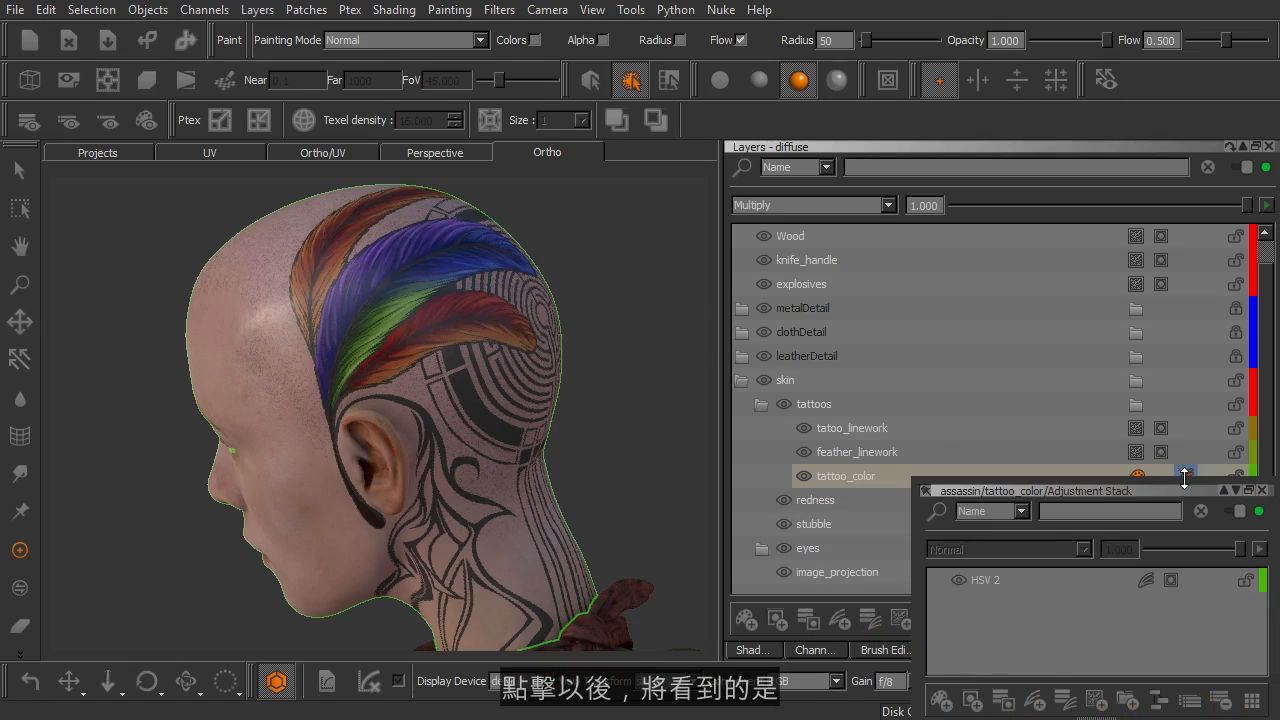
{"action": "left_click_drag", "start_coordinate": [1182, 482], "coordinate": [557, 242]}
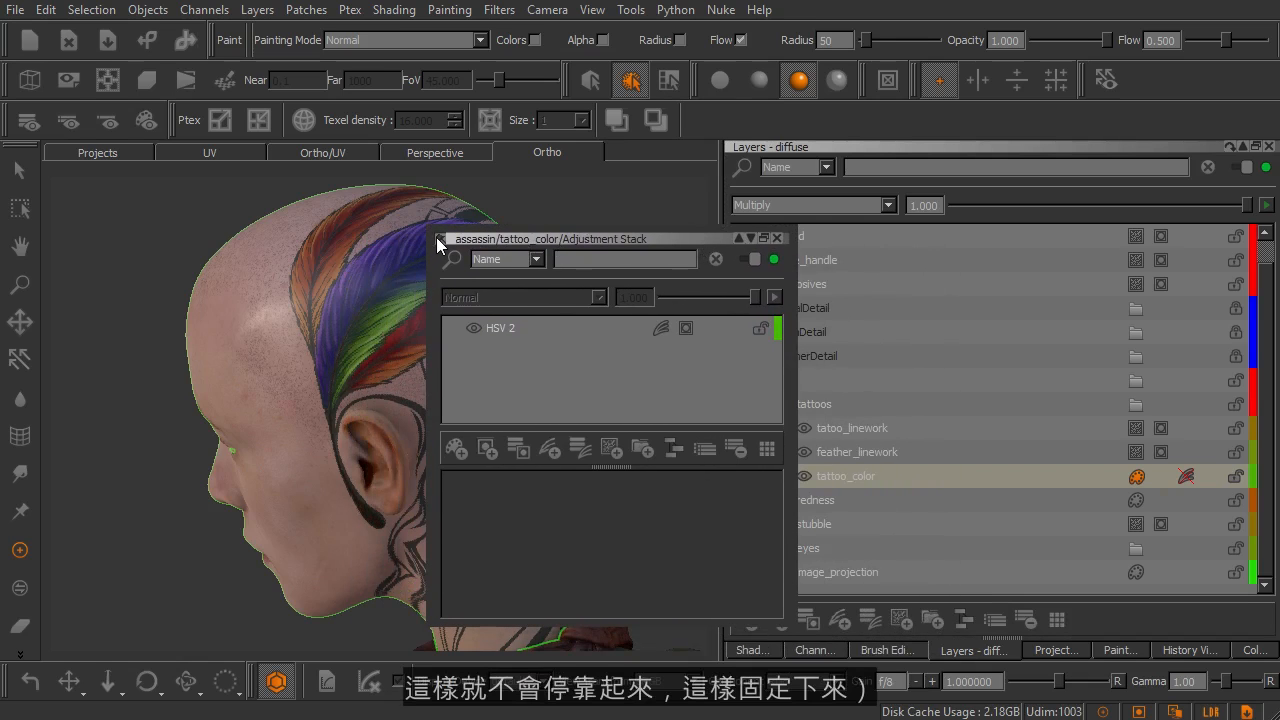
{"action": "left_click", "coordinate": [515, 327]}
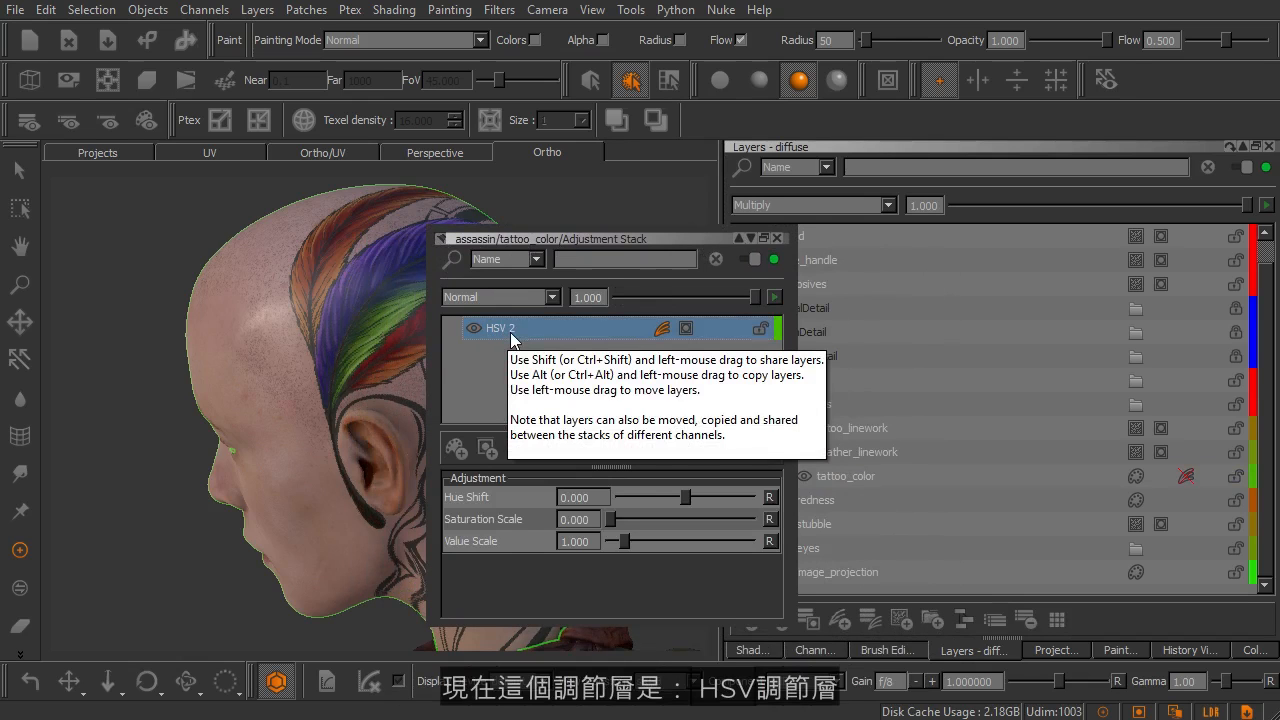
{"action": "left_click", "coordinate": [546, 456]}
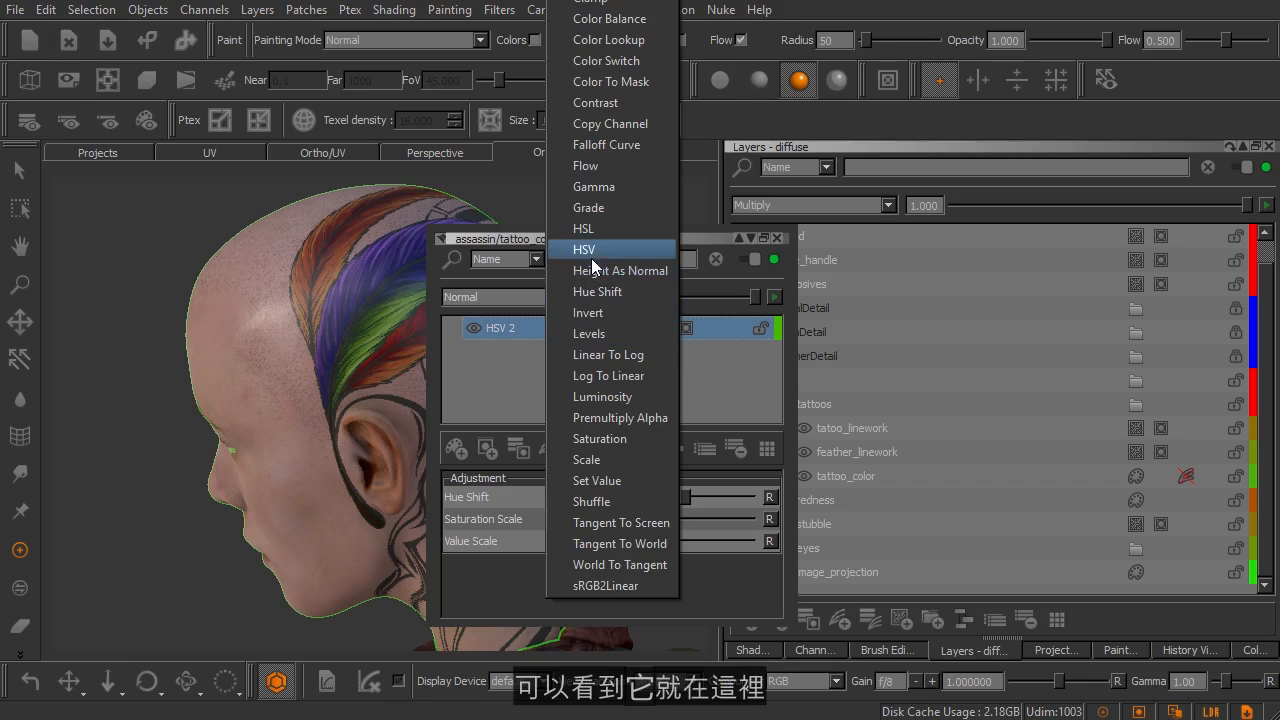
{"action": "left_click", "coordinate": [509, 237]}
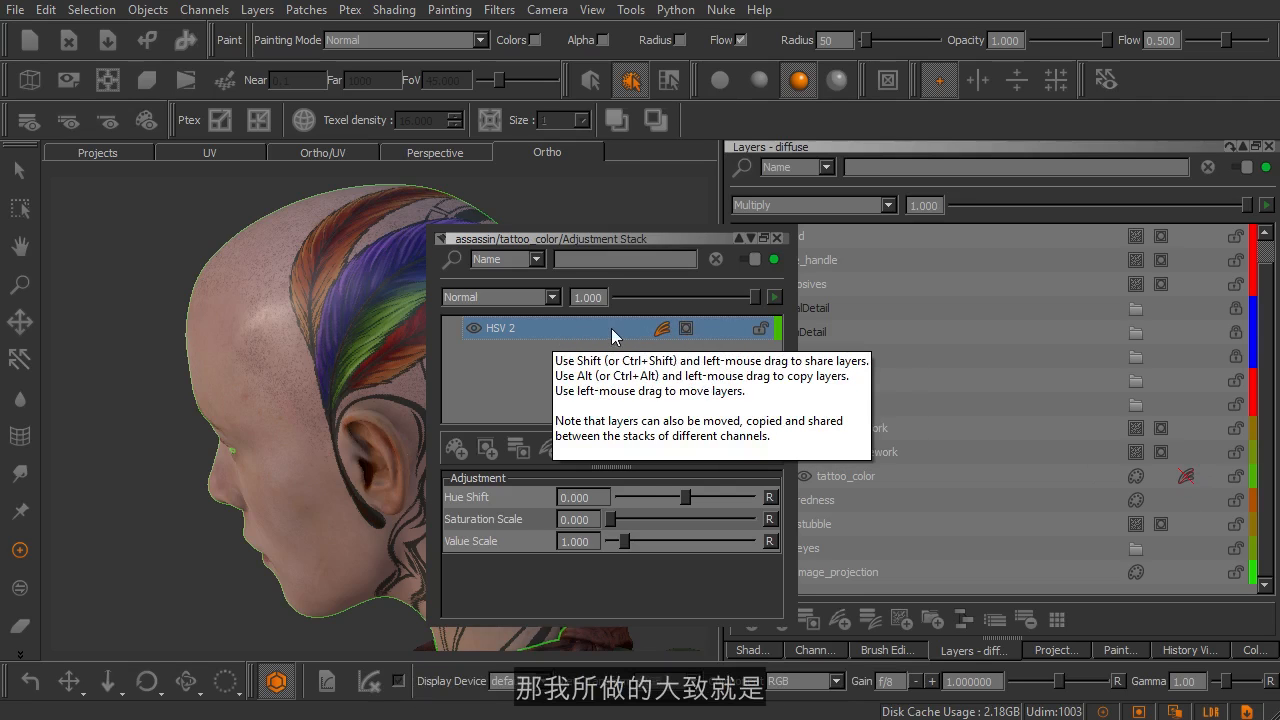
Show only the HSV 2 adjustment's mask on the model with flat lighting
{"action": "left_click", "coordinate": [685, 330]}
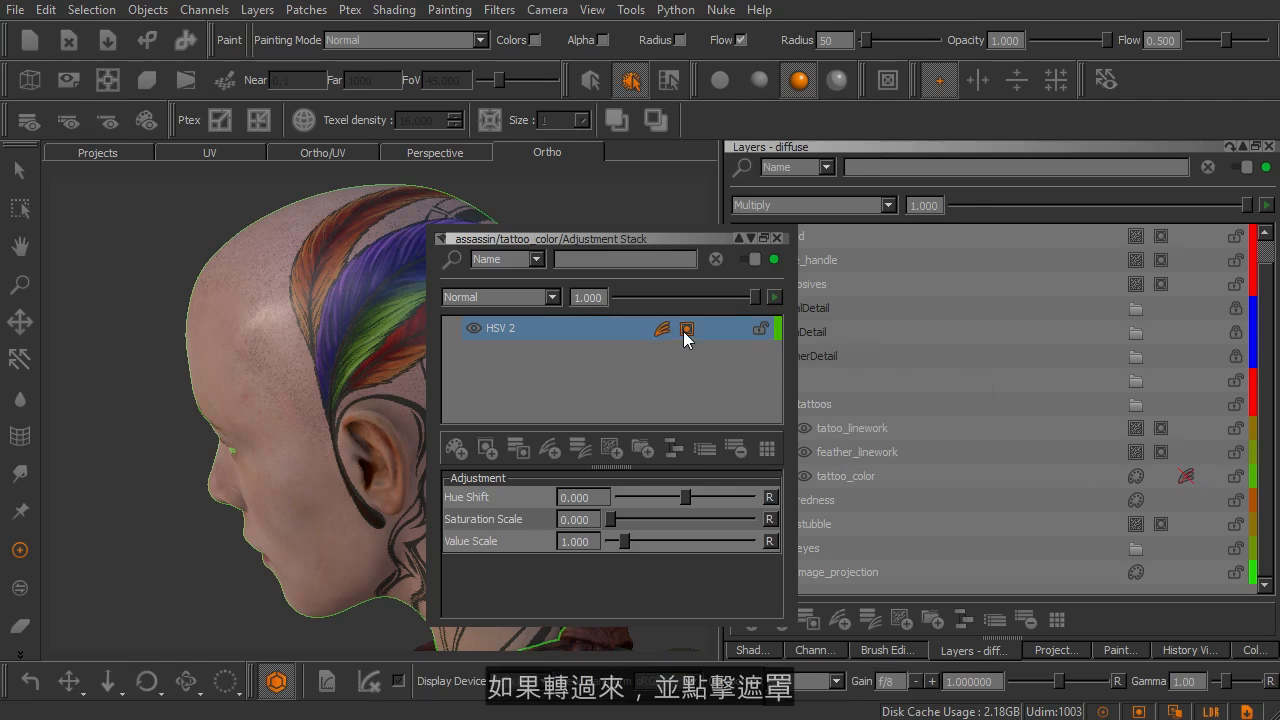
{"action": "left_click", "coordinate": [719, 81]}
{"action": "left_click", "coordinate": [149, 119]}
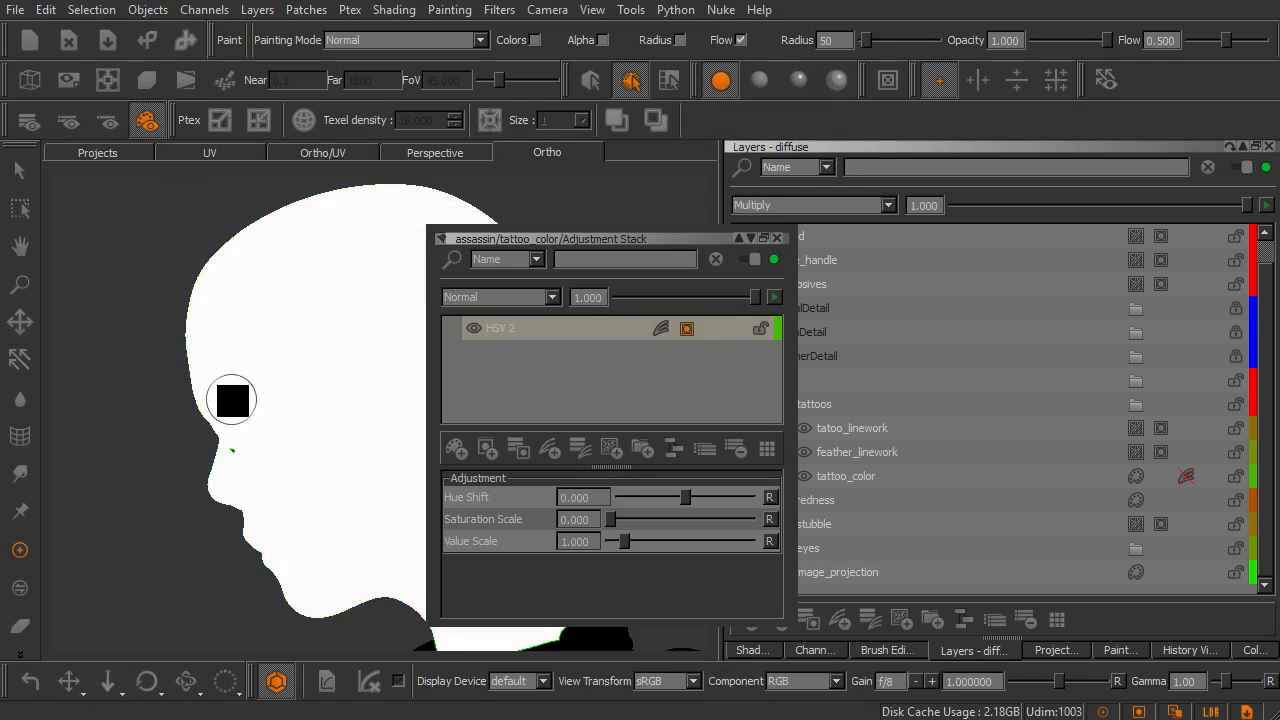
Examine the HSV 2 mask's coverage on the character's head, torso and arms from several angles
{"action": "right_click_drag", "start_coordinate": [283, 442], "coordinate": [222, 425], "text": "alt"}
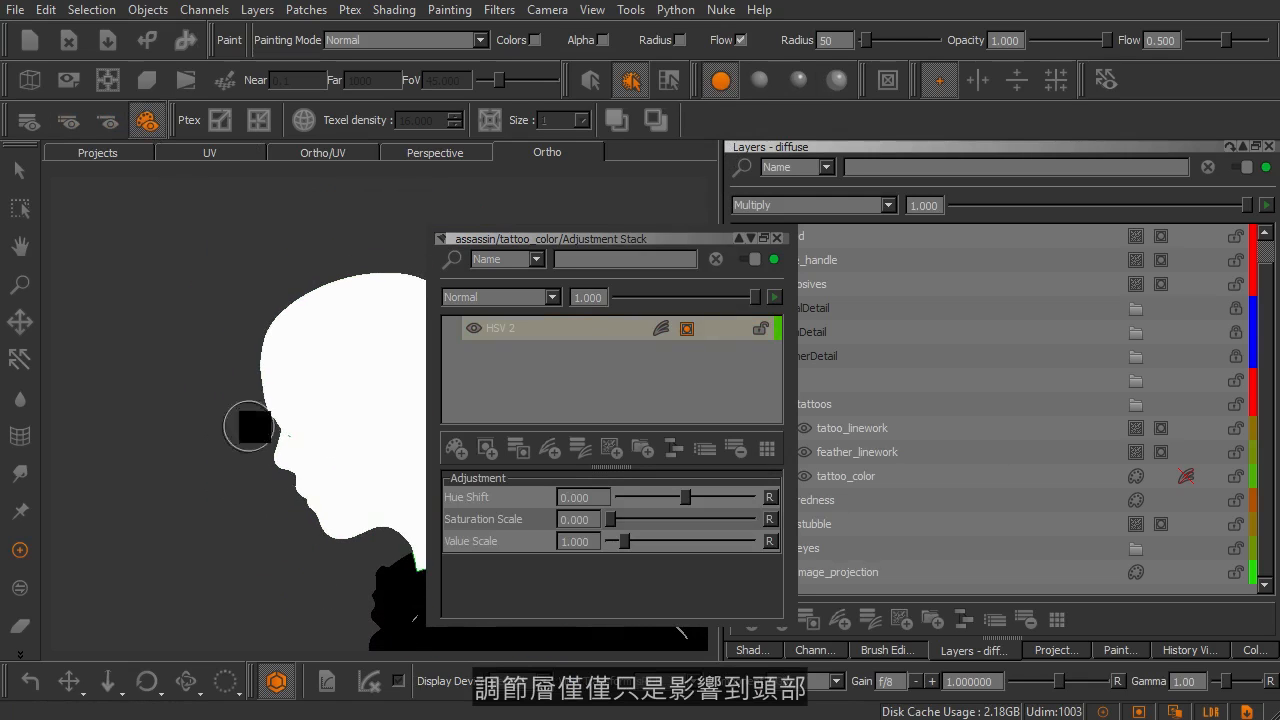
{"action": "middle_click_drag", "start_coordinate": [346, 457], "coordinate": [224, 353], "text": "alt"}
{"action": "right_click_drag", "start_coordinate": [346, 404], "coordinate": [237, 394], "text": "alt"}
{"action": "left_click_drag", "start_coordinate": [291, 475], "coordinate": [274, 471], "text": "alt"}
{"action": "middle_click_drag", "start_coordinate": [341, 522], "coordinate": [339, 386], "text": "alt"}
{"action": "mouse_move", "coordinate": [335, 388]}
{"action": "left_mouse_down", "text": "alt"}
{"action": "mouse_move", "coordinate": [277, 390]}
{"action": "mouse_move", "coordinate": [303, 301]}
{"action": "left_mouse_up", "text": "alt"}
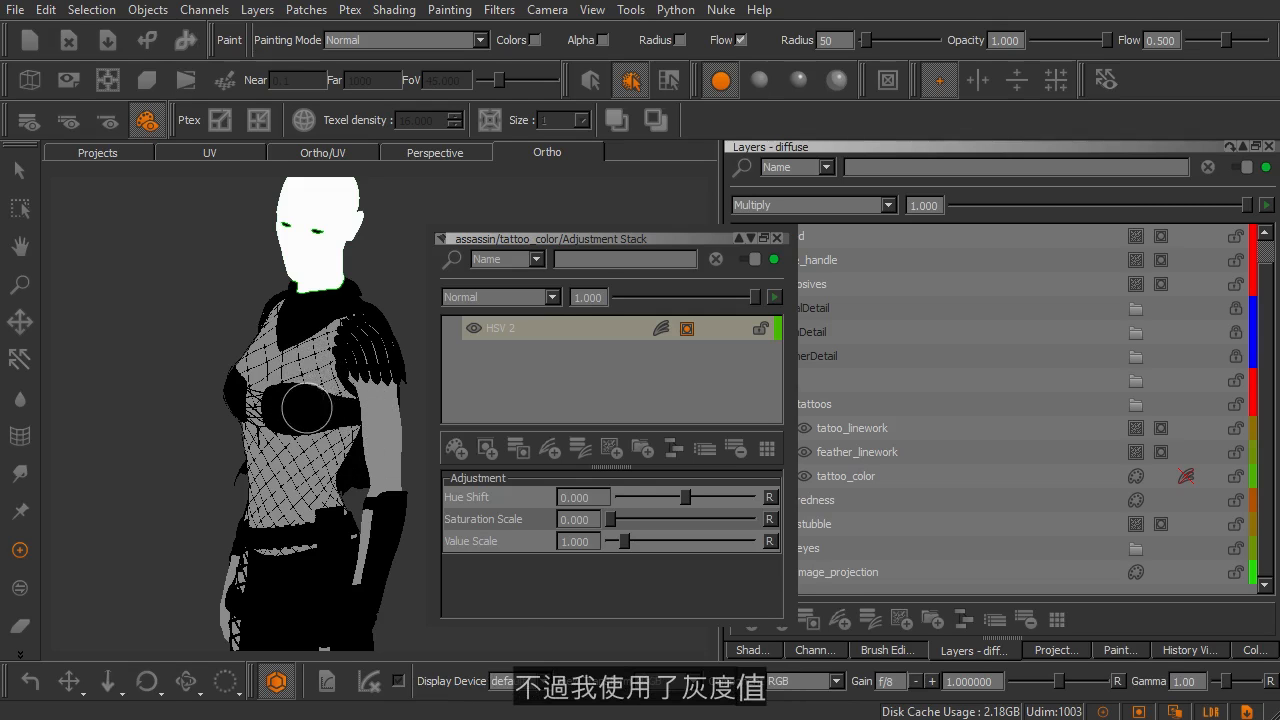
{"action": "left_click_drag", "start_coordinate": [306, 407], "coordinate": [258, 447], "text": "alt"}
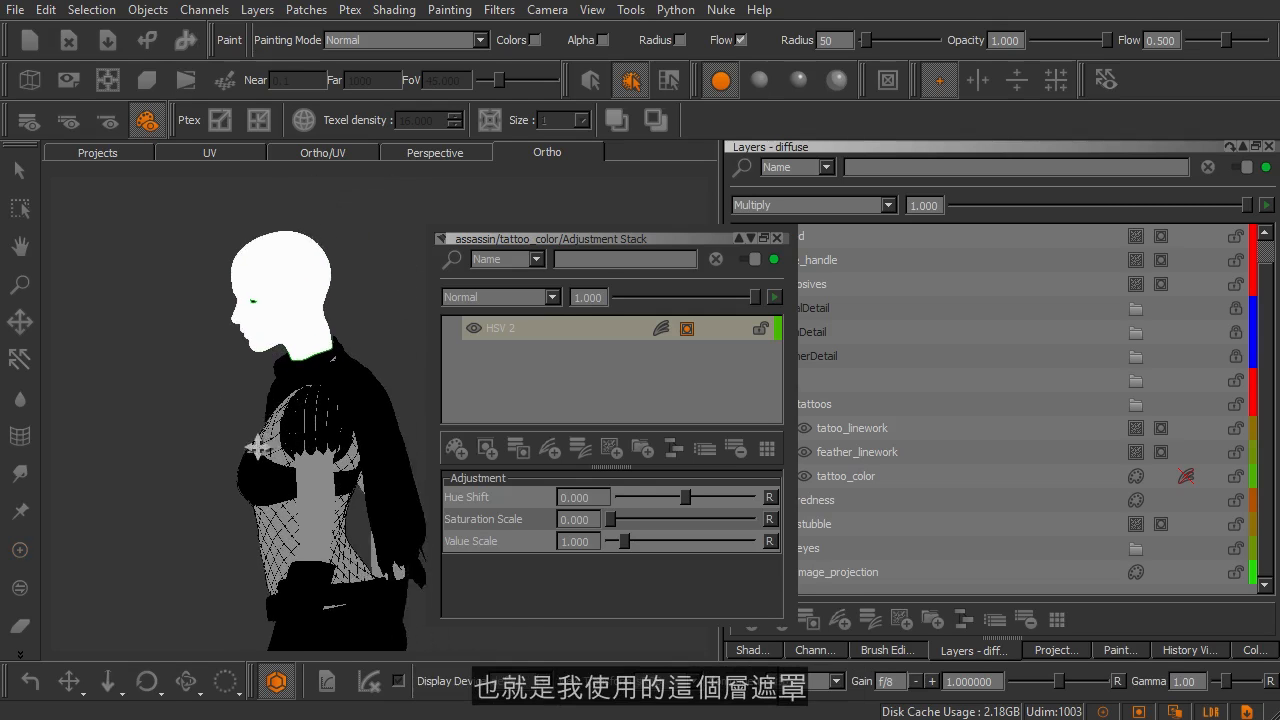
{"action": "middle_click_drag", "start_coordinate": [257, 447], "coordinate": [248, 468], "text": "alt"}
{"action": "right_click_drag", "start_coordinate": [260, 354], "coordinate": [292, 367], "text": "alt"}
{"action": "middle_click_drag", "start_coordinate": [232, 325], "coordinate": [287, 406], "text": "alt"}
{"action": "right_click_drag", "start_coordinate": [234, 355], "coordinate": [287, 389], "text": "alt"}
{"action": "middle_click_drag", "start_coordinate": [223, 372], "coordinate": [282, 390], "text": "alt"}
{"action": "left_click_drag", "start_coordinate": [269, 380], "coordinate": [265, 378], "text": "alt"}
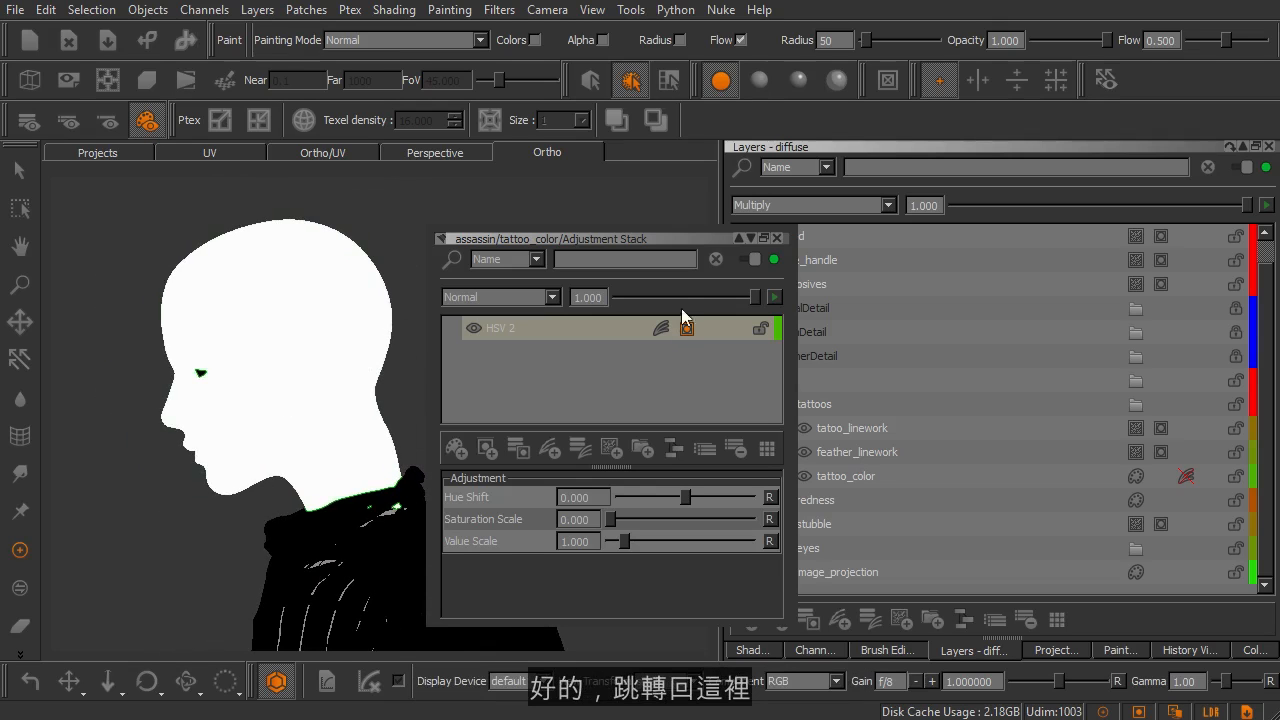
Restore the fully lit view with all textures on the model and close the tattoo_color adjustment stack
{"action": "left_click", "coordinate": [797, 82]}
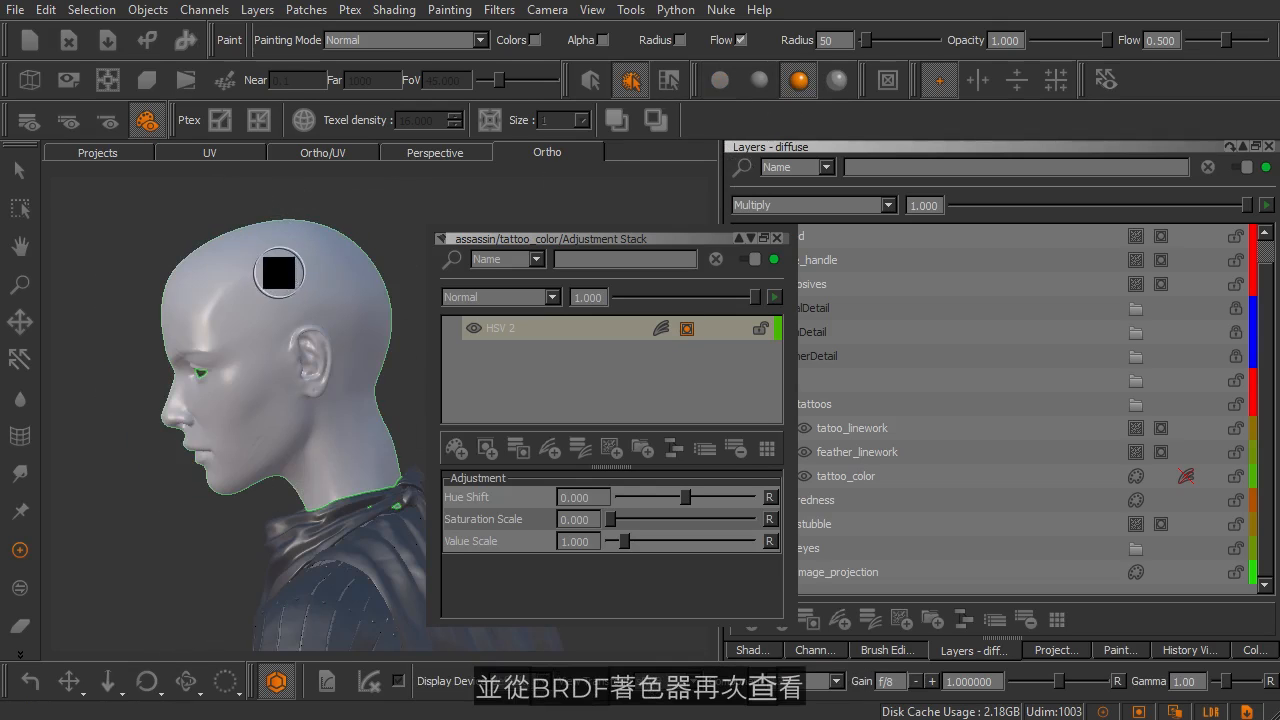
{"action": "key", "text": "h"}
{"action": "left_click", "coordinate": [206, 287]}
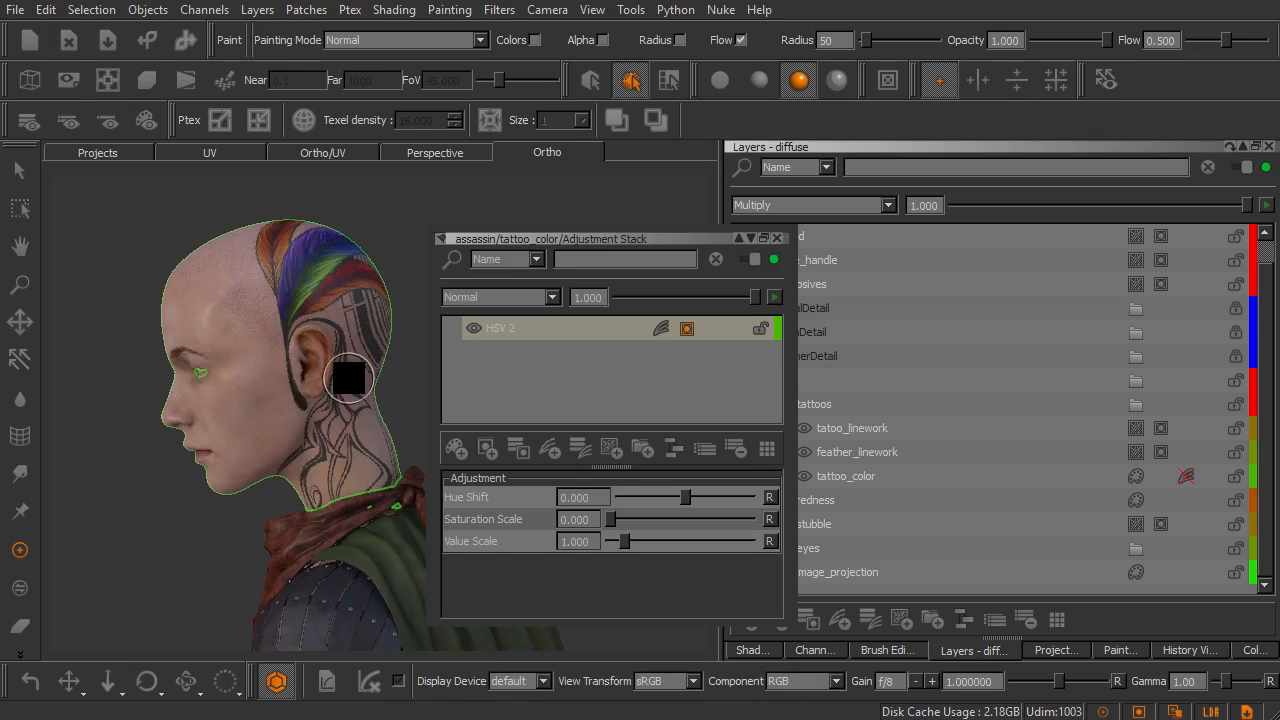
{"action": "left_click_drag", "start_coordinate": [371, 380], "coordinate": [315, 391], "text": "alt"}
{"action": "right_click_drag", "start_coordinate": [304, 338], "coordinate": [344, 383], "text": "alt"}
{"action": "middle_click_drag", "start_coordinate": [300, 279], "coordinate": [322, 389], "text": "alt"}
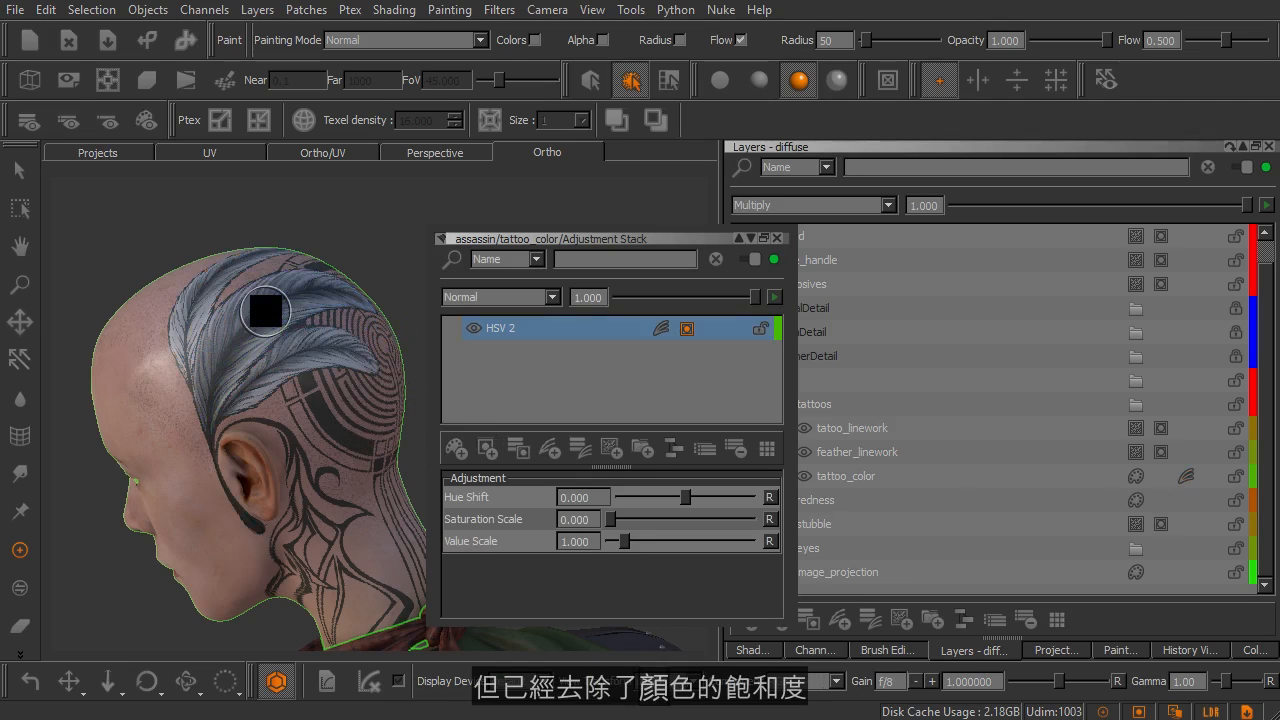
{"action": "left_click", "coordinate": [776, 238]}
Set the blending mode of the tattoo_color layer to Normal and check the feather tattoo up close
{"action": "left_click", "coordinate": [886, 476]}
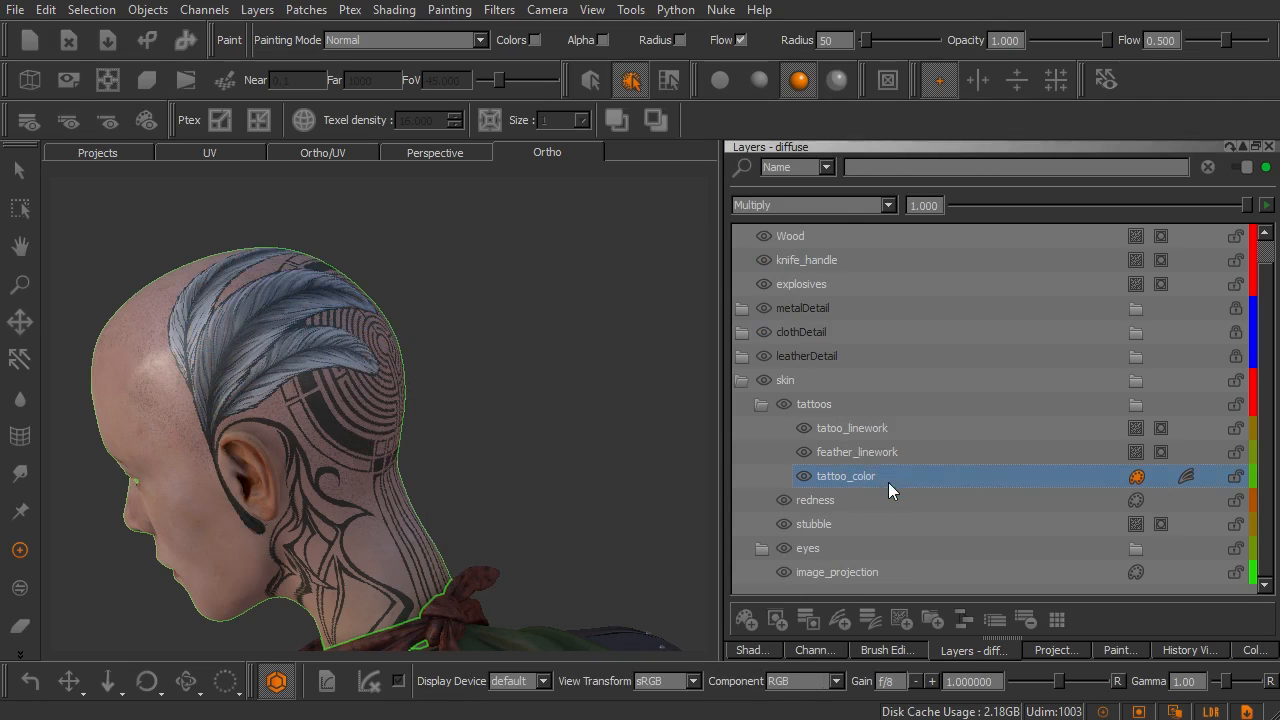
{"action": "middle_click_drag", "start_coordinate": [414, 380], "coordinate": [530, 430], "text": "alt"}
{"action": "right_click_drag", "start_coordinate": [407, 351], "coordinate": [505, 395], "text": "alt"}
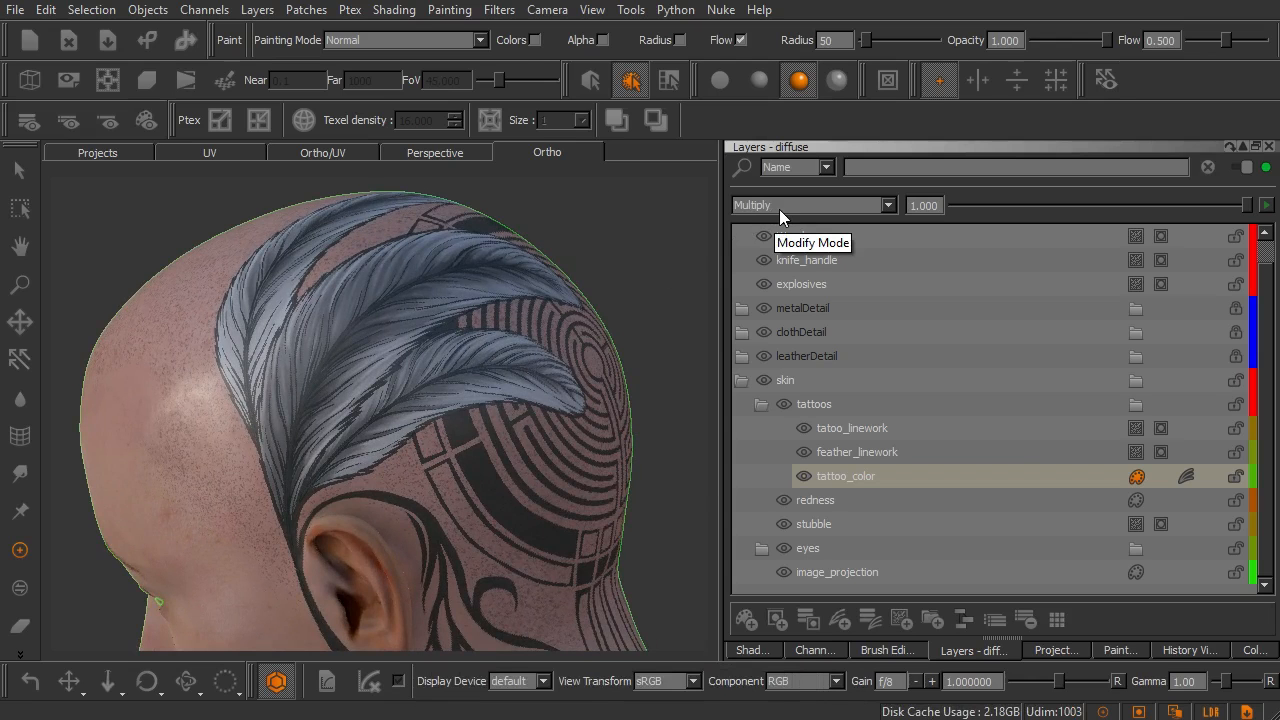
{"action": "mouse_move", "coordinate": [380, 347]}
{"action": "left_mouse_down", "text": "alt"}
{"action": "mouse_move", "coordinate": [342, 365]}
{"action": "mouse_move", "coordinate": [374, 357]}
{"action": "left_mouse_up", "text": "alt"}
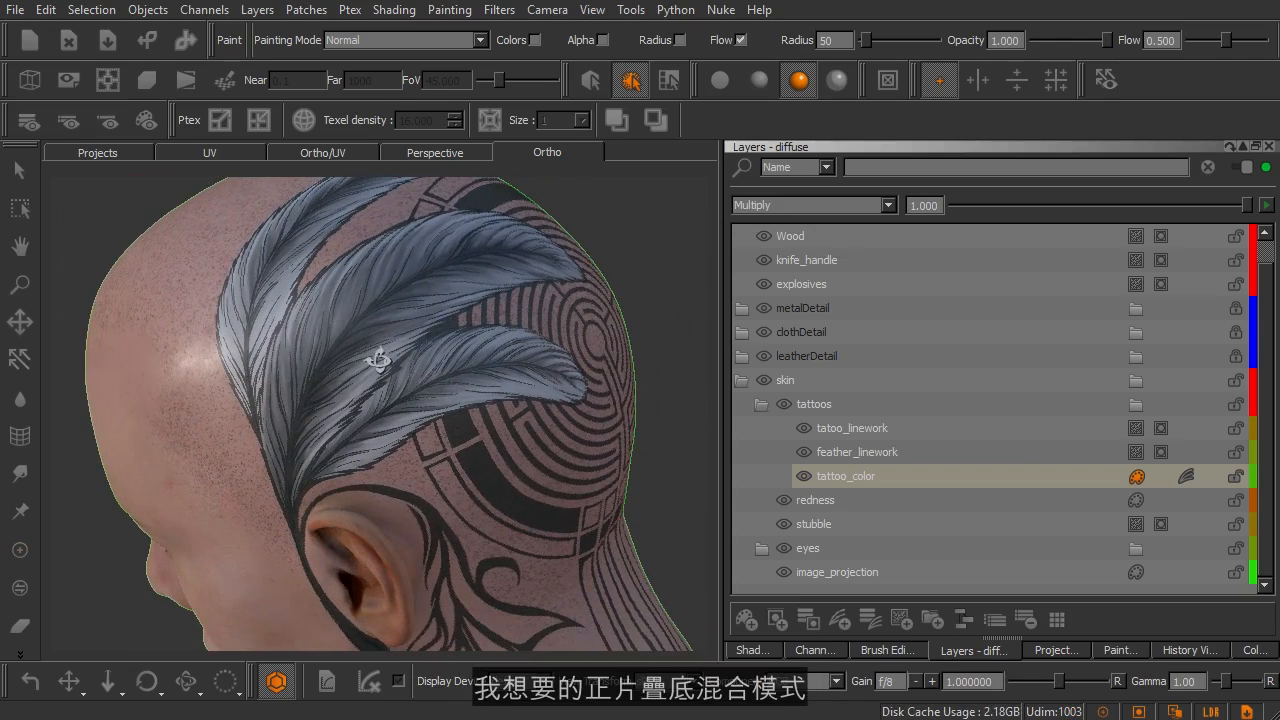
{"action": "left_click", "coordinate": [770, 207]}
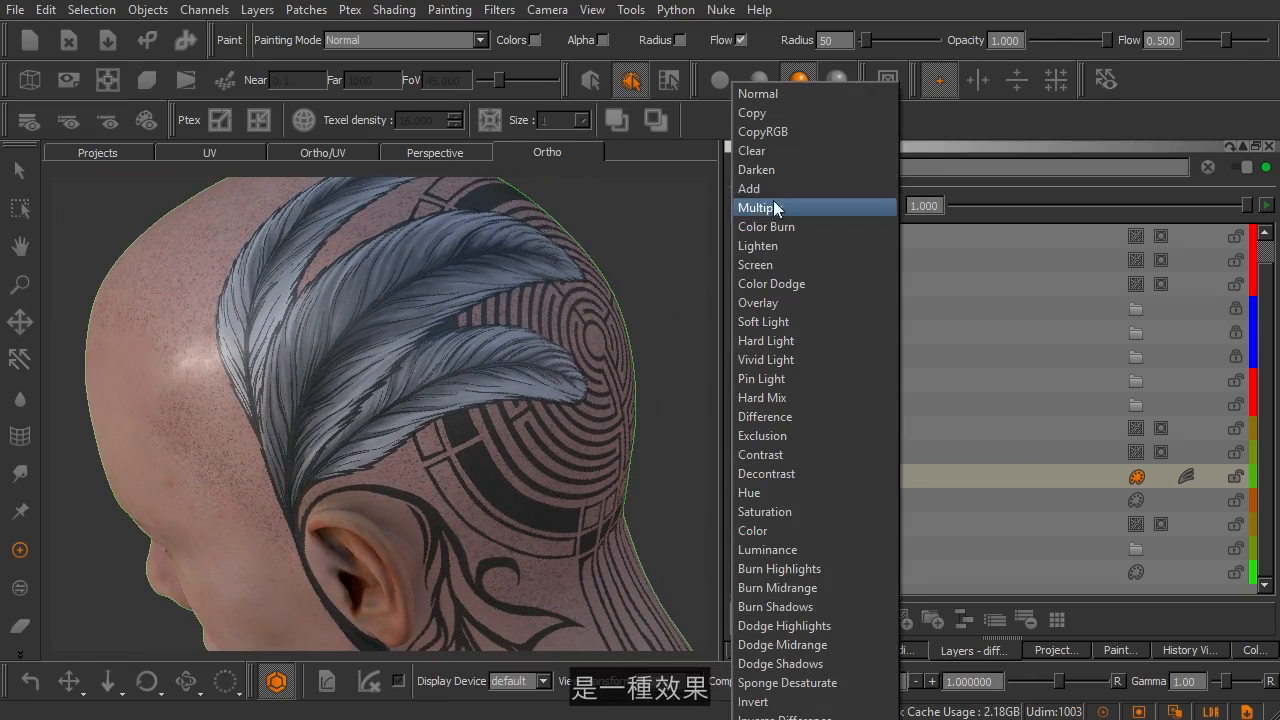
{"action": "left_click", "coordinate": [774, 98]}
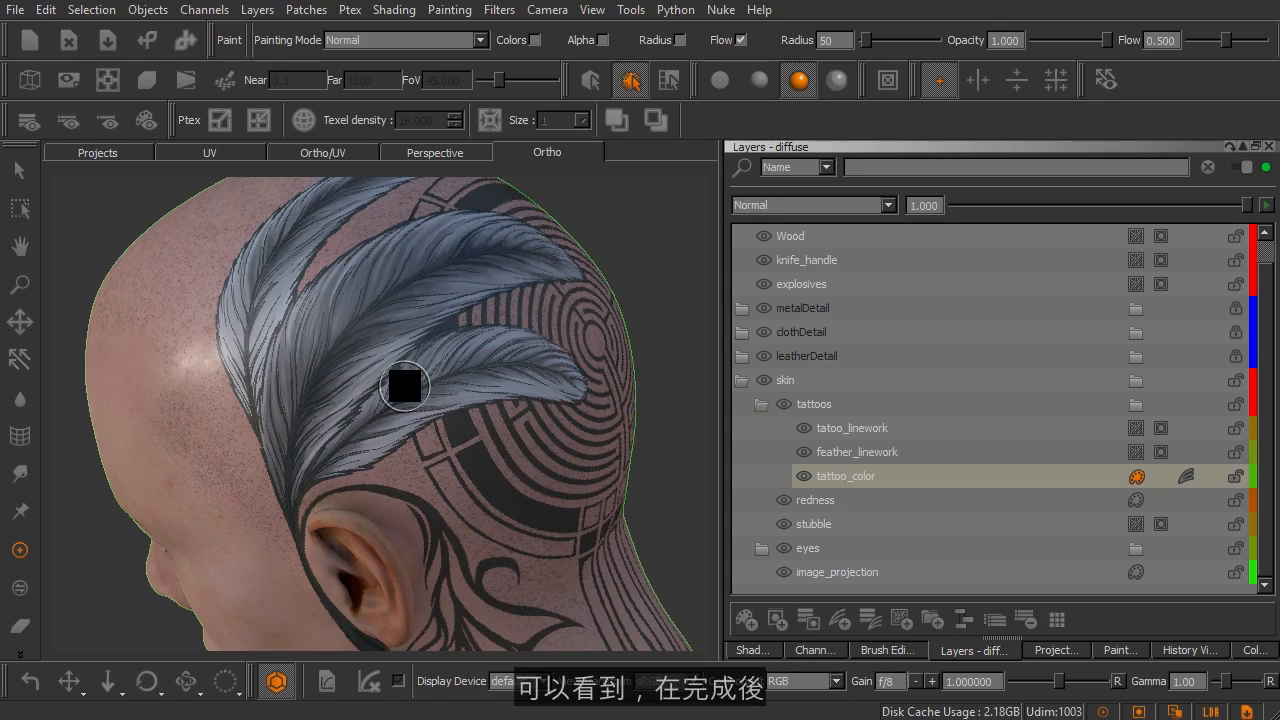
{"action": "mouse_move", "coordinate": [457, 428]}
{"action": "middle_mouse_down"}
{"action": "mouse_move", "coordinate": [449, 449]}
{"action": "mouse_move", "coordinate": [465, 440]}
{"action": "middle_mouse_up"}
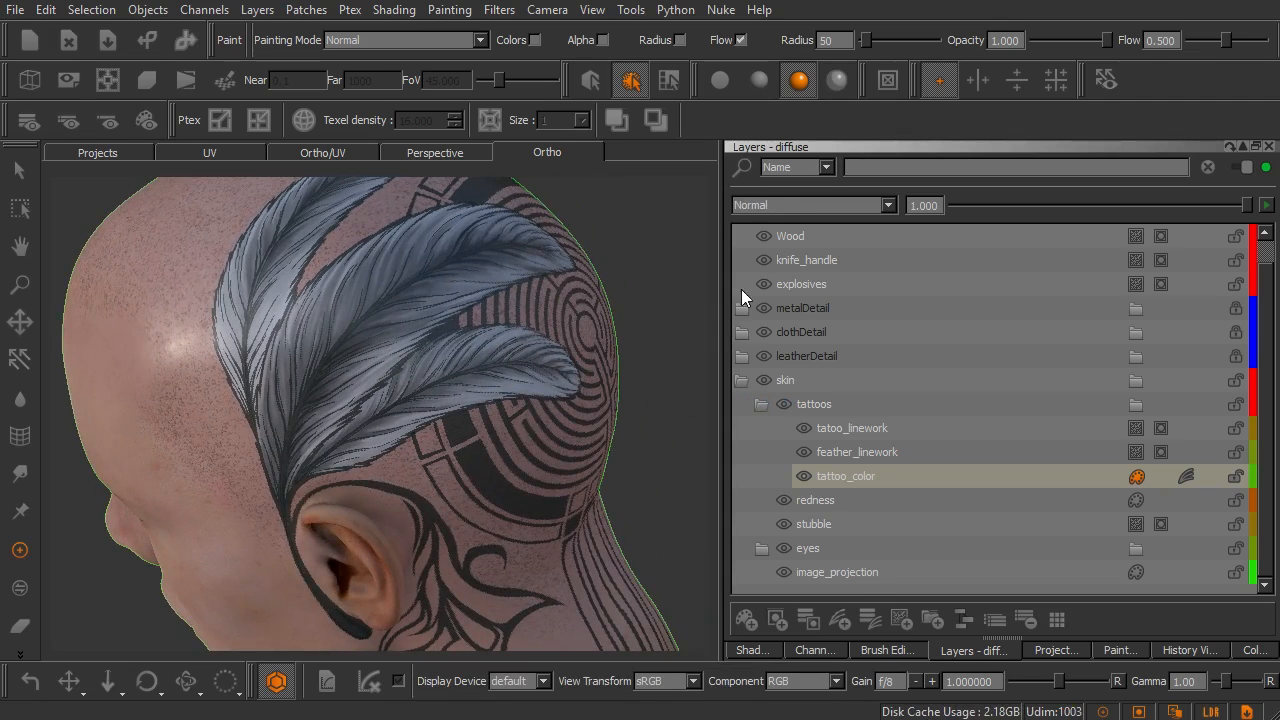
Set the tattoo_color layer's blending mode to Multiply and enable pass-through on the tattoos group
{"action": "left_click", "coordinate": [782, 209]}
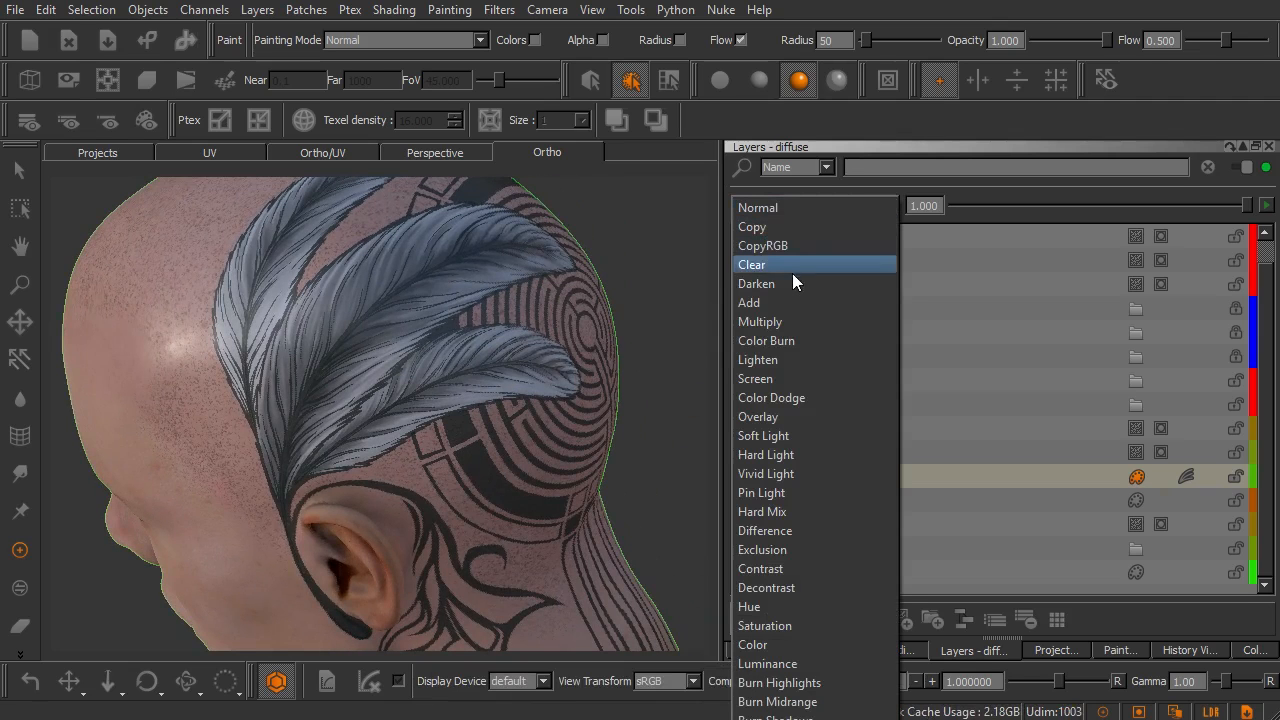
{"action": "left_click", "coordinate": [792, 321]}
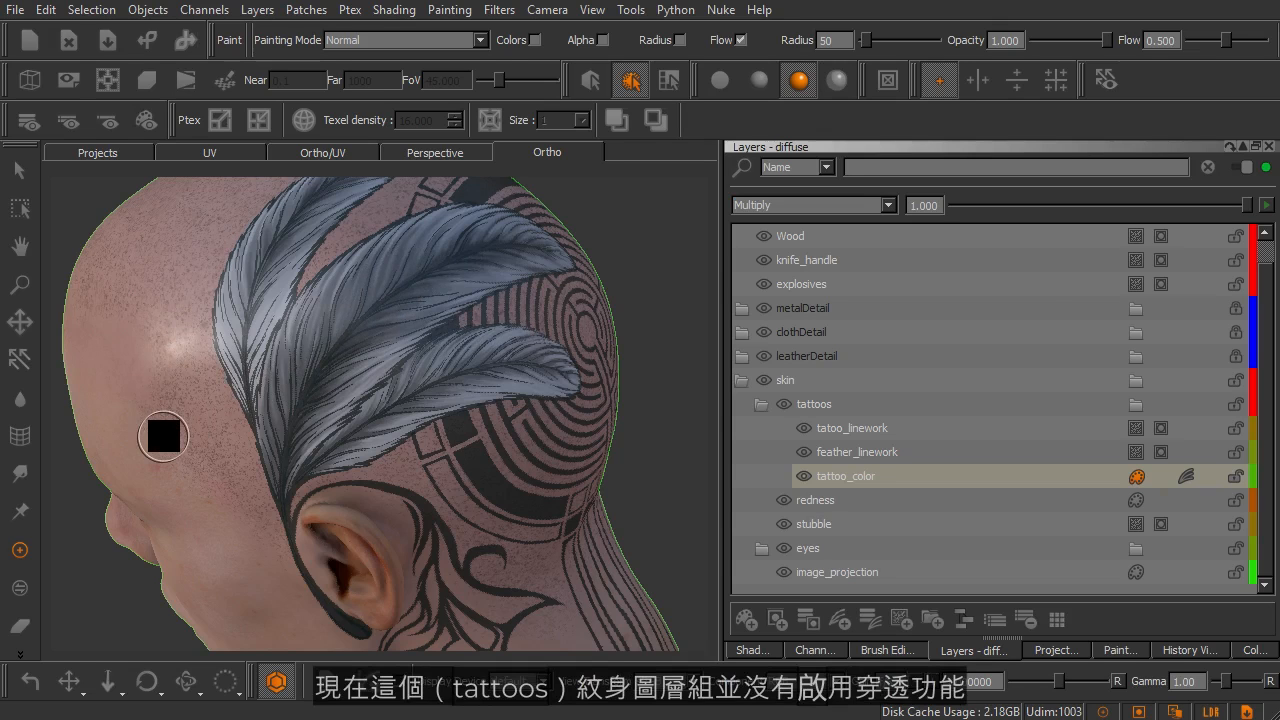
{"action": "left_click", "coordinate": [877, 404]}
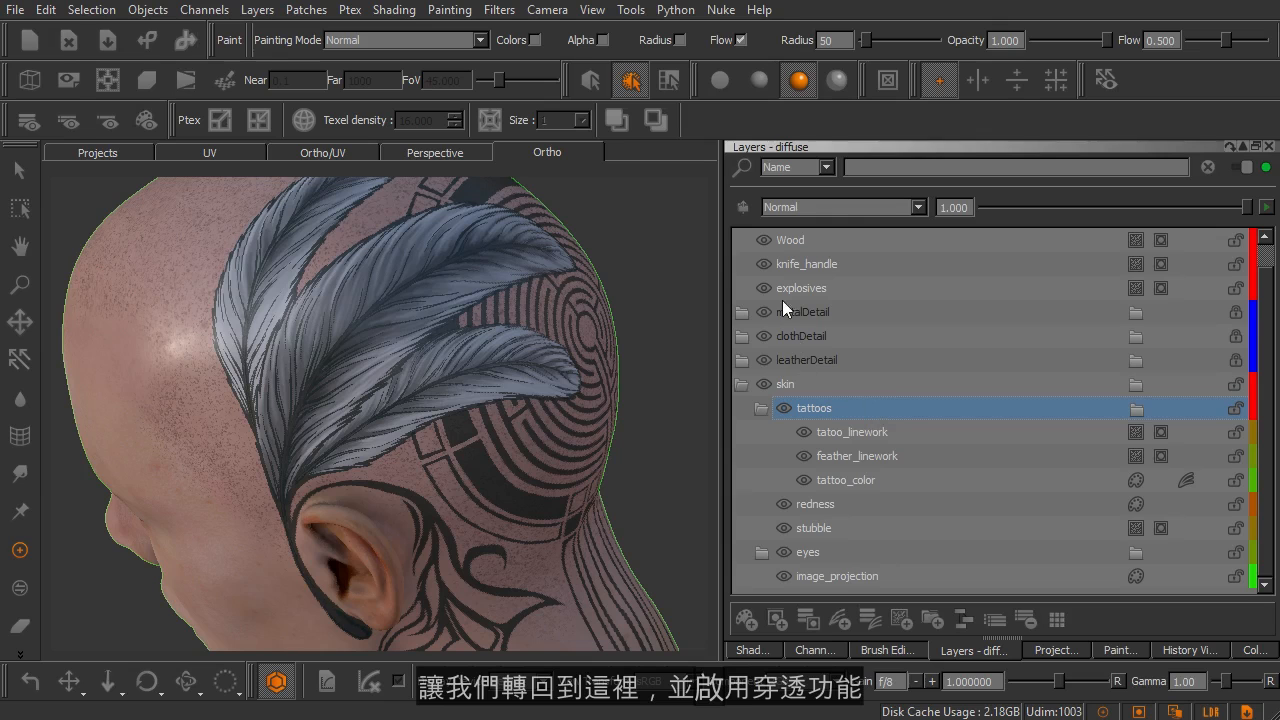
{"action": "left_click", "coordinate": [743, 207]}
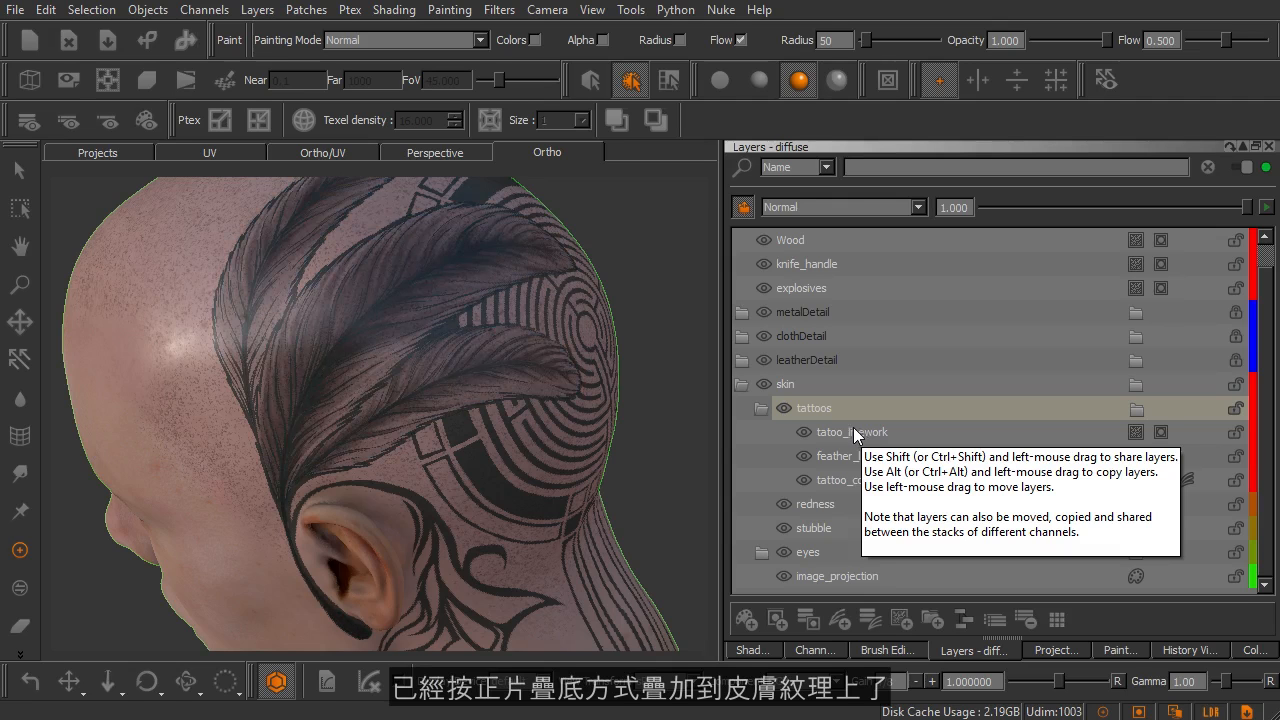
Examine from several angles how the feather tattoo blends with the skin on the side and back of the head
{"action": "middle_click_drag", "start_coordinate": [506, 388], "coordinate": [466, 443]}
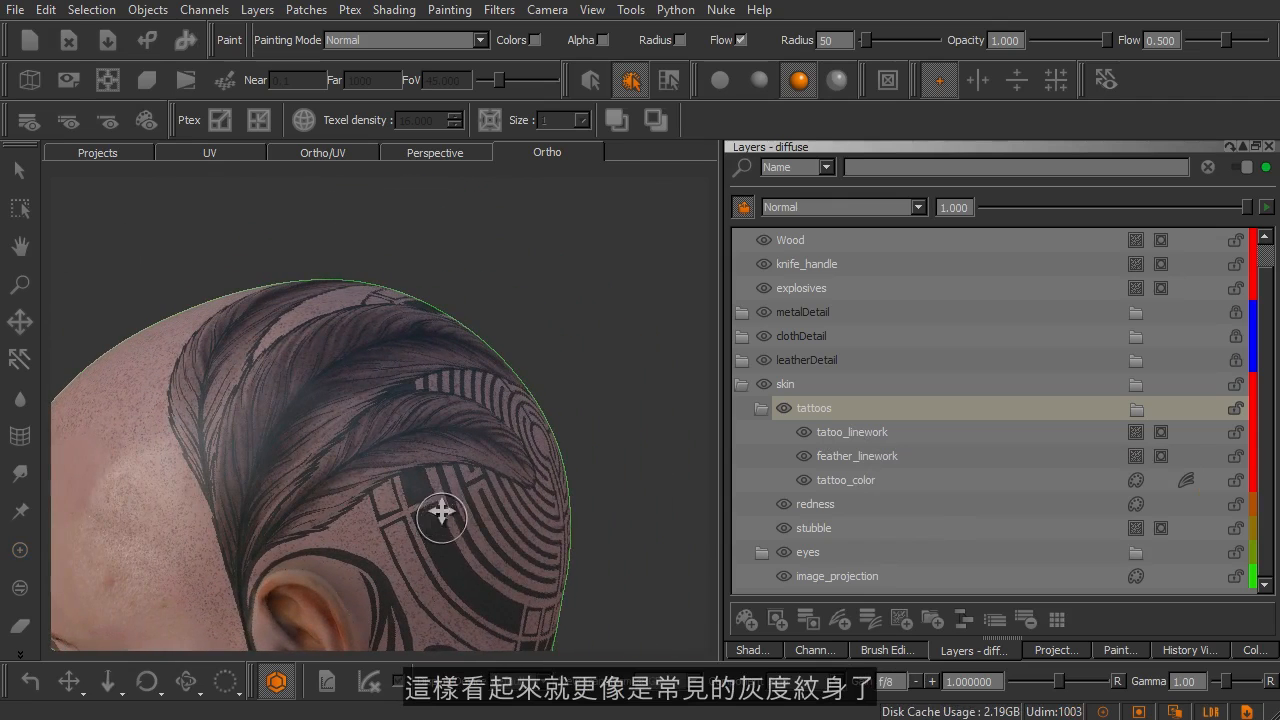
{"action": "middle_click_drag", "start_coordinate": [442, 512], "coordinate": [435, 457], "text": "alt"}
{"action": "left_click_drag", "start_coordinate": [499, 418], "coordinate": [533, 428], "text": "alt"}
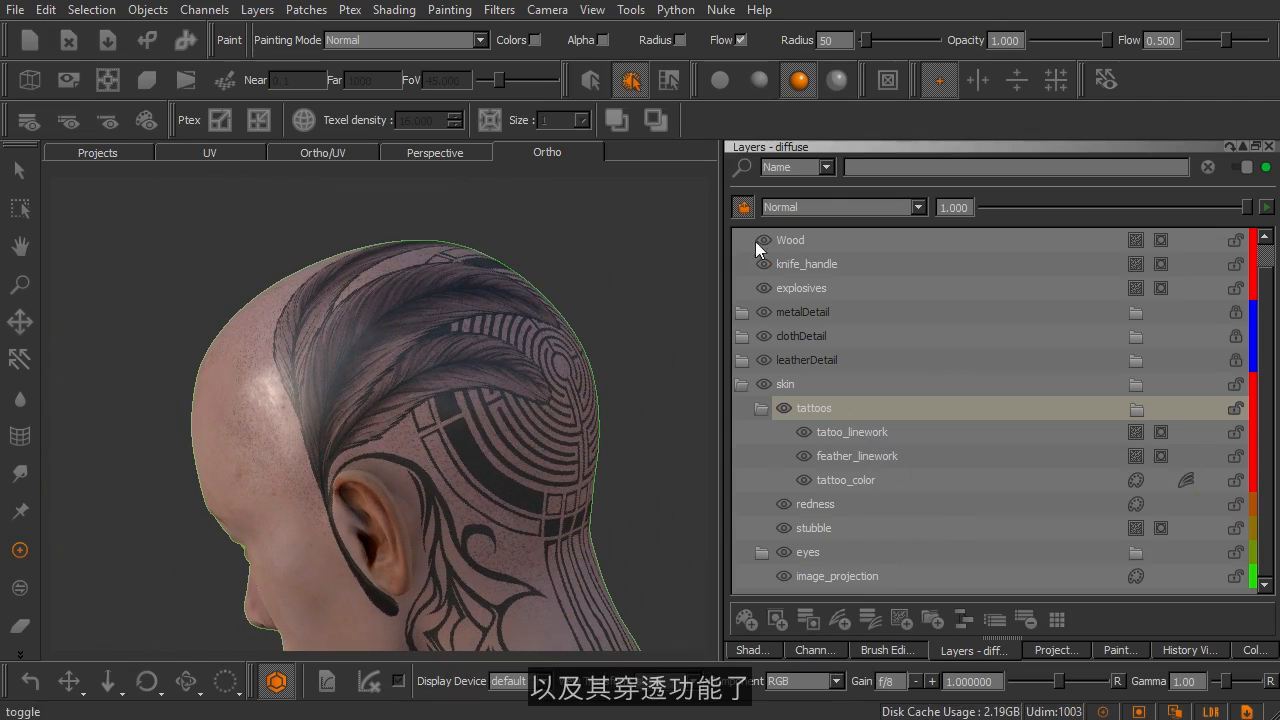
{"action": "left_click", "coordinate": [824, 407]}
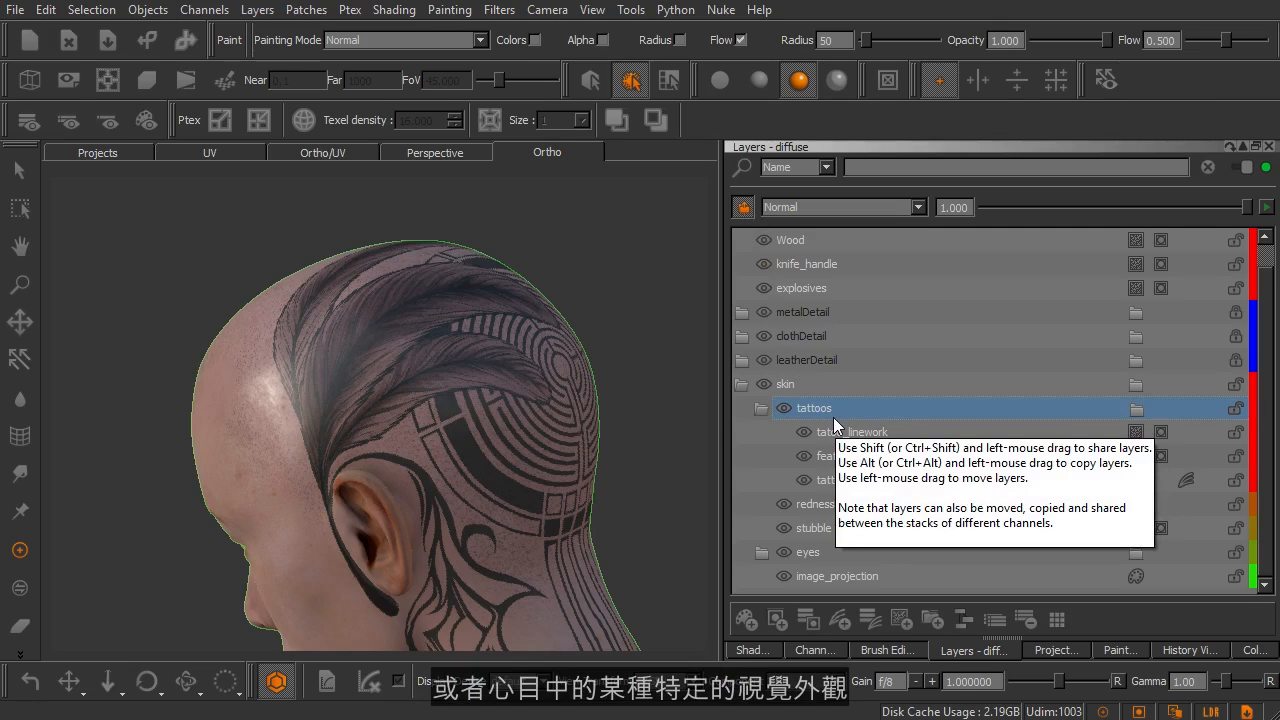
{"action": "left_click_drag", "start_coordinate": [569, 423], "coordinate": [563, 450], "text": "alt"}
{"action": "key", "text": "p"}
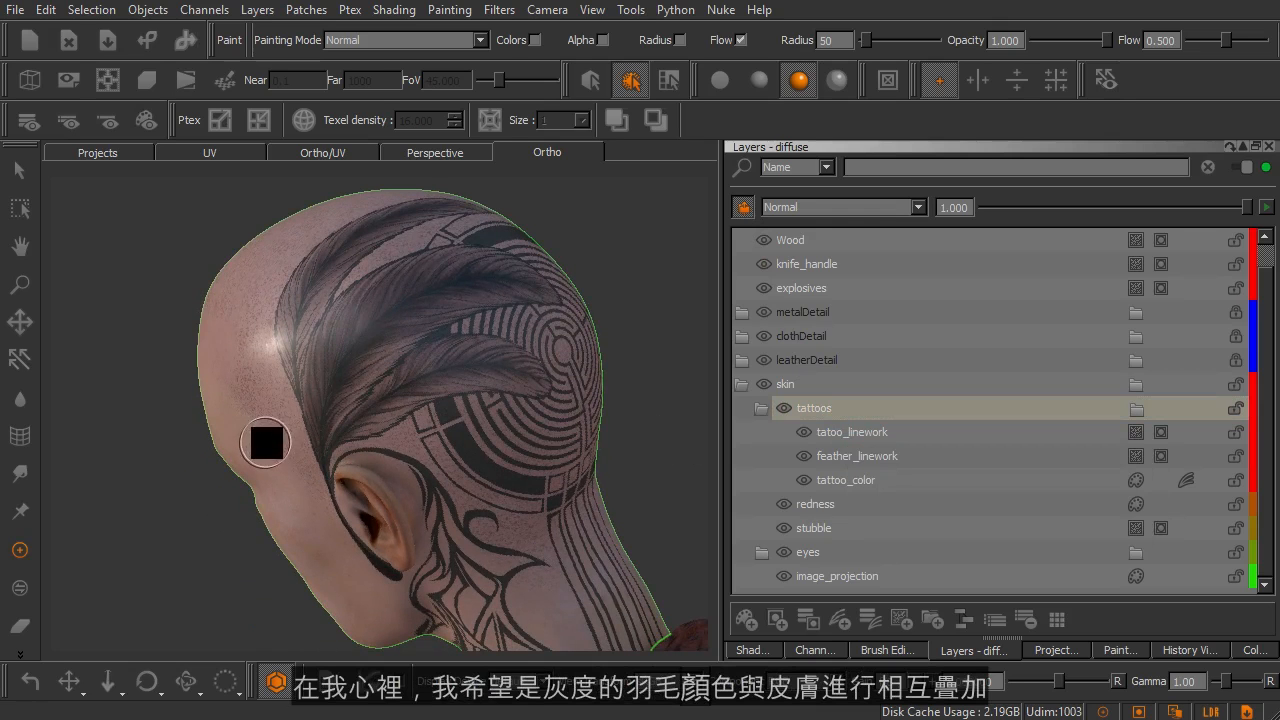
Select the tattoo_color layer inside the tattoos group
{"action": "left_click", "coordinate": [998, 476]}
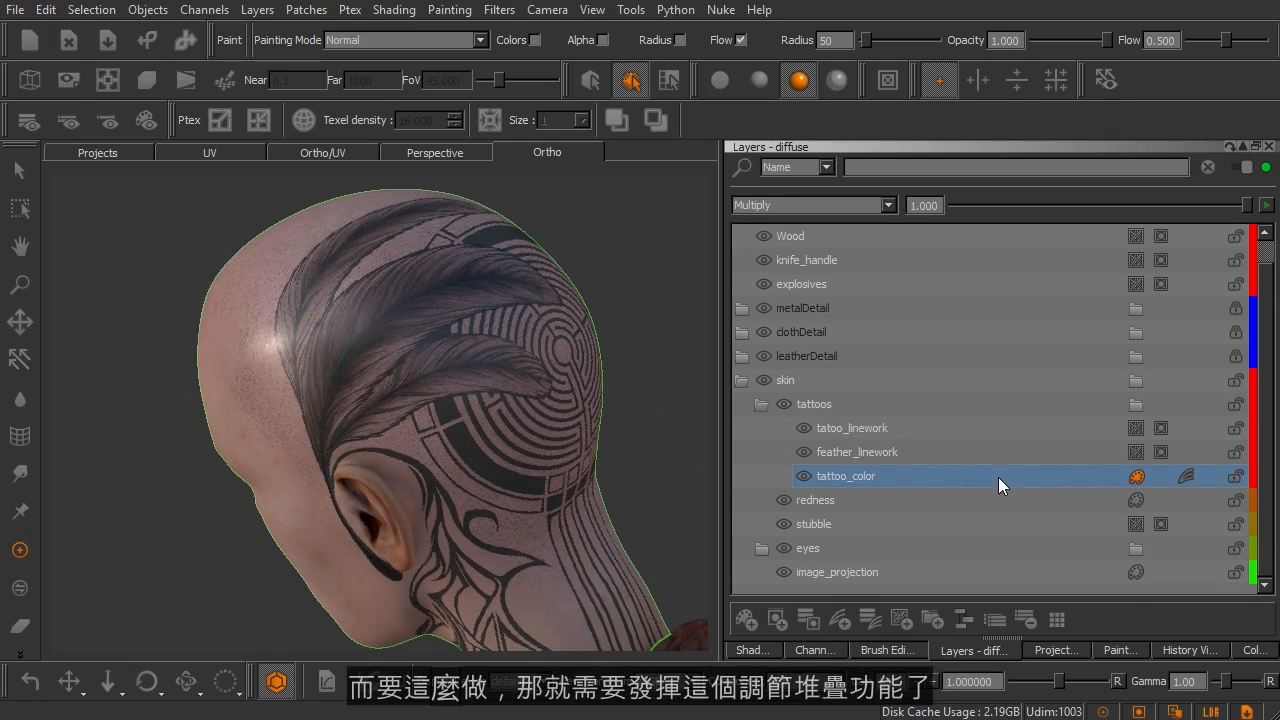